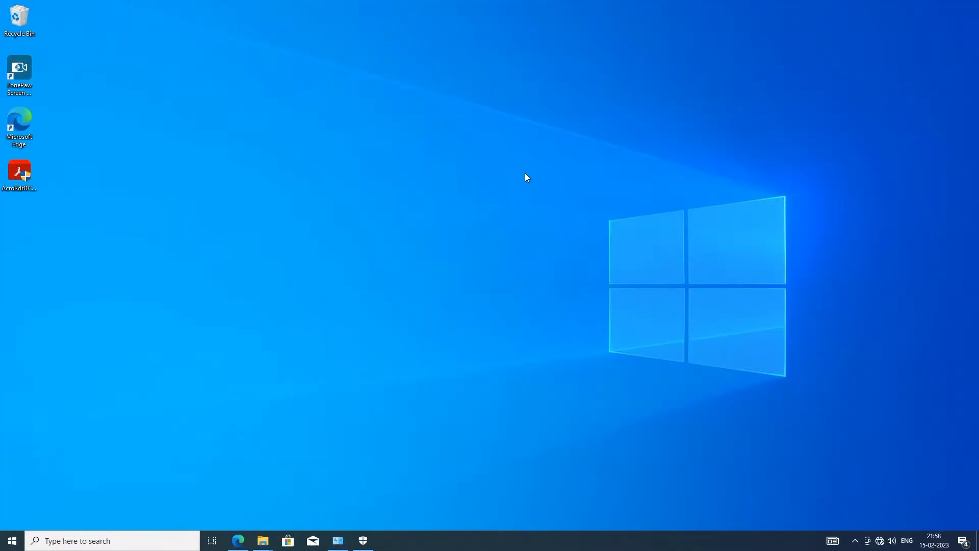
- Open the AutoCAD2023 DVD drive (H:) in File Explorer, run the Setup application, and minimize the folder window
key("super+e")
double_click(352, 132)
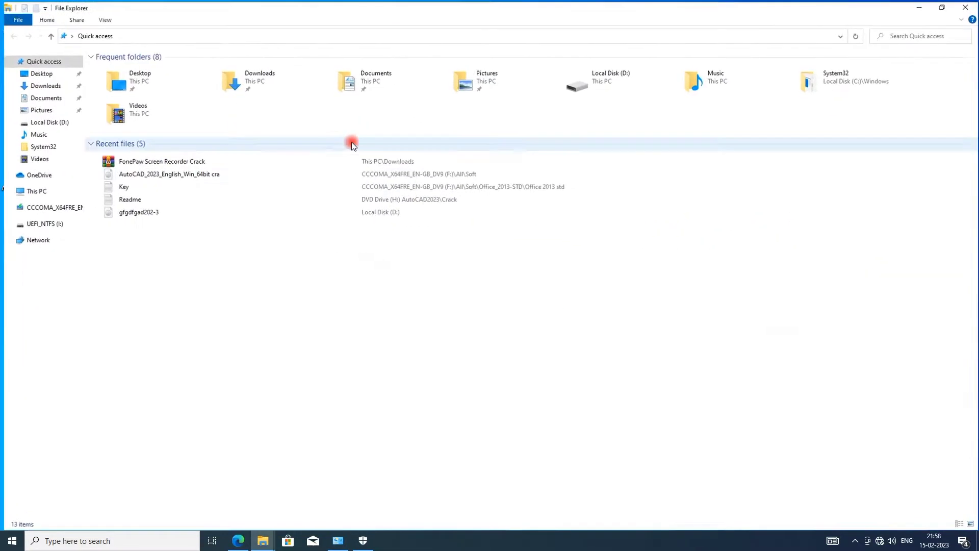
left_click(61, 192)
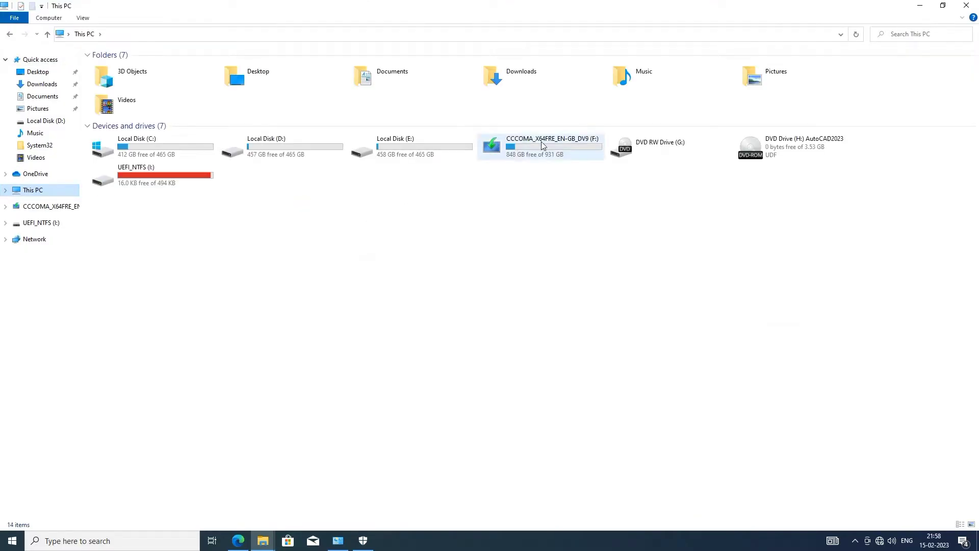
right_click(765, 143)
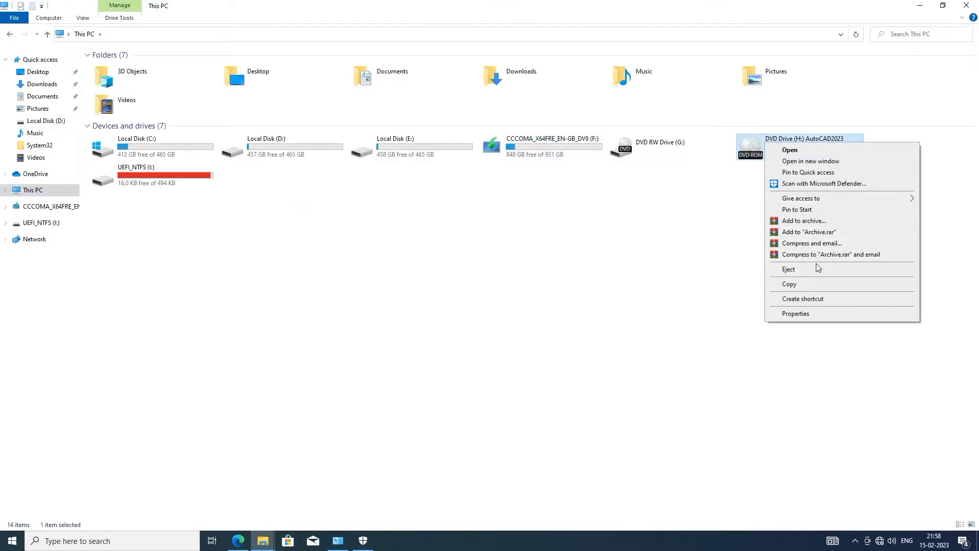
left_click(803, 154)
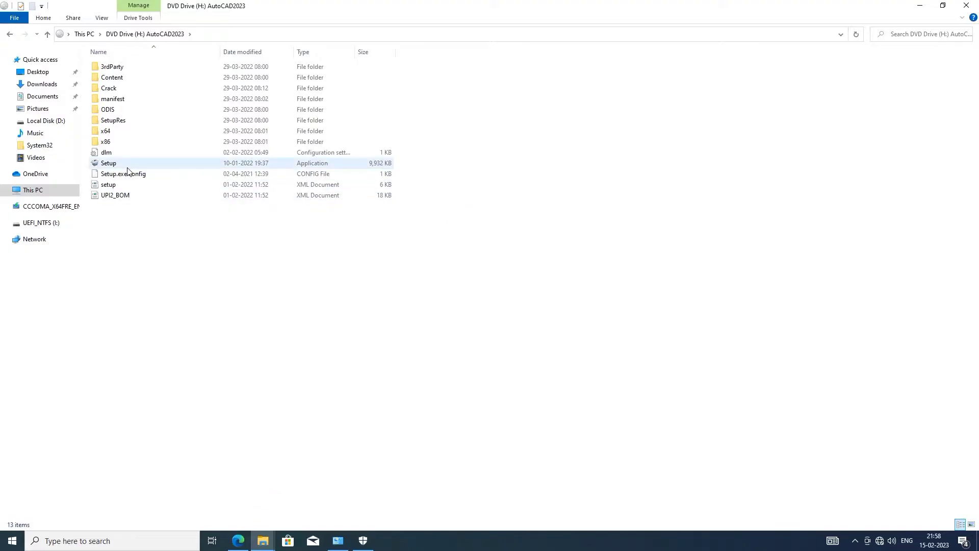
double_click(129, 170)
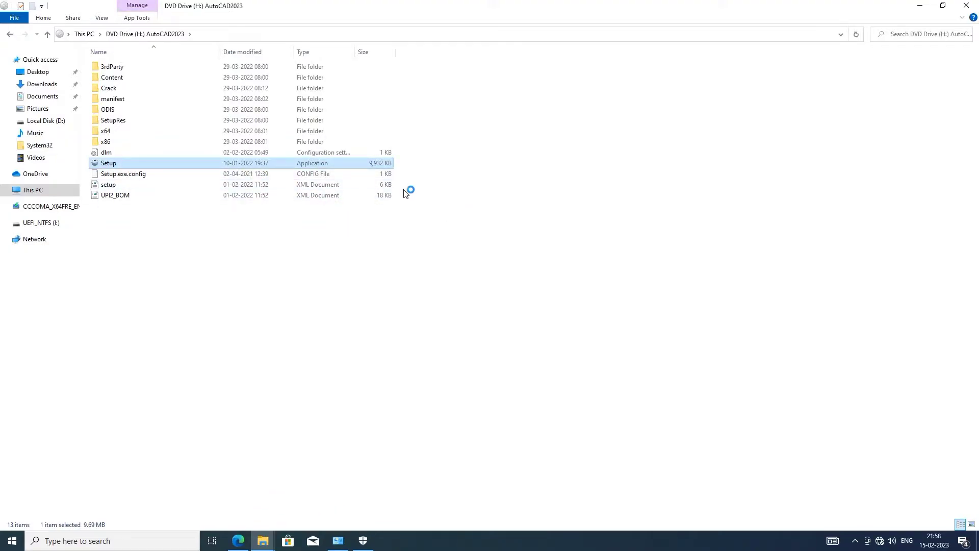
left_click(920, 6)
right_click(738, 160)
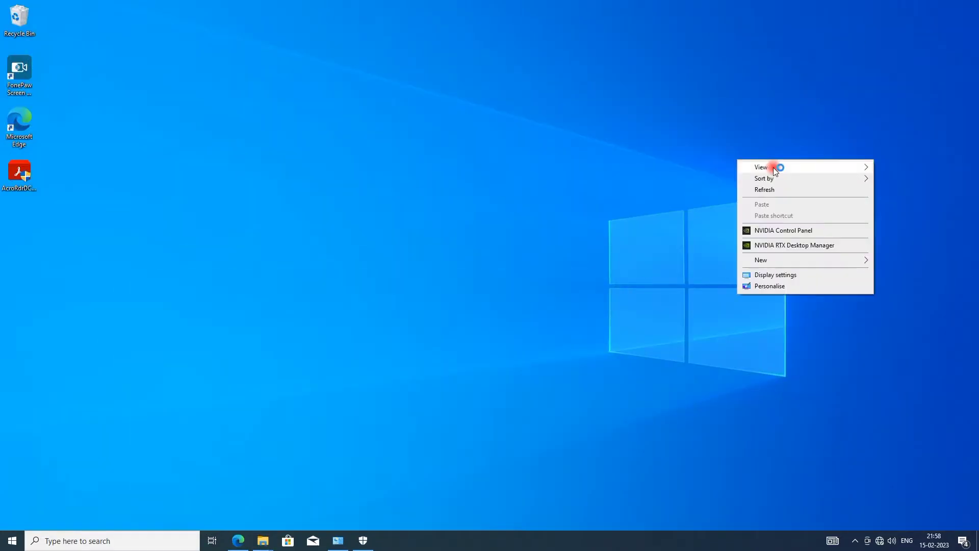
left_click(779, 190)
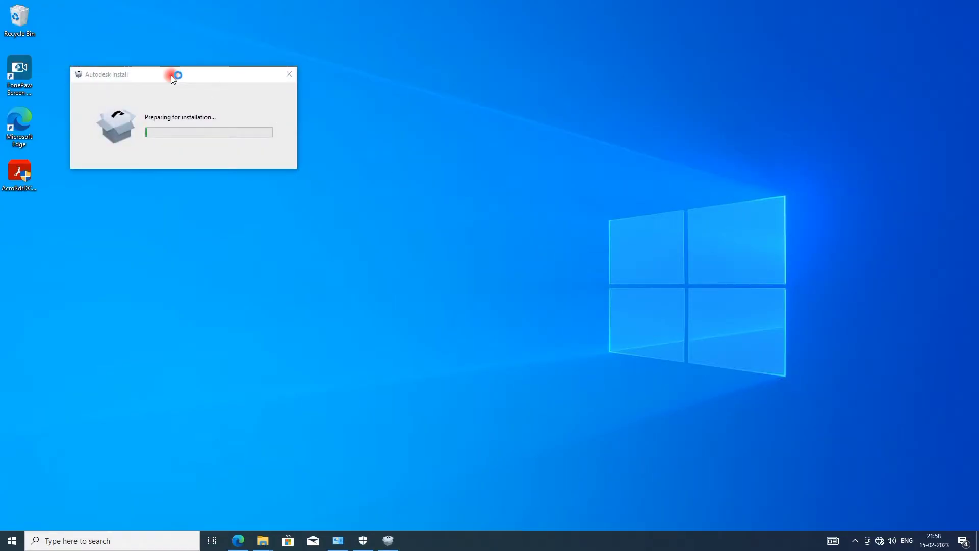
left_click_drag(170, 76, 424, 161)
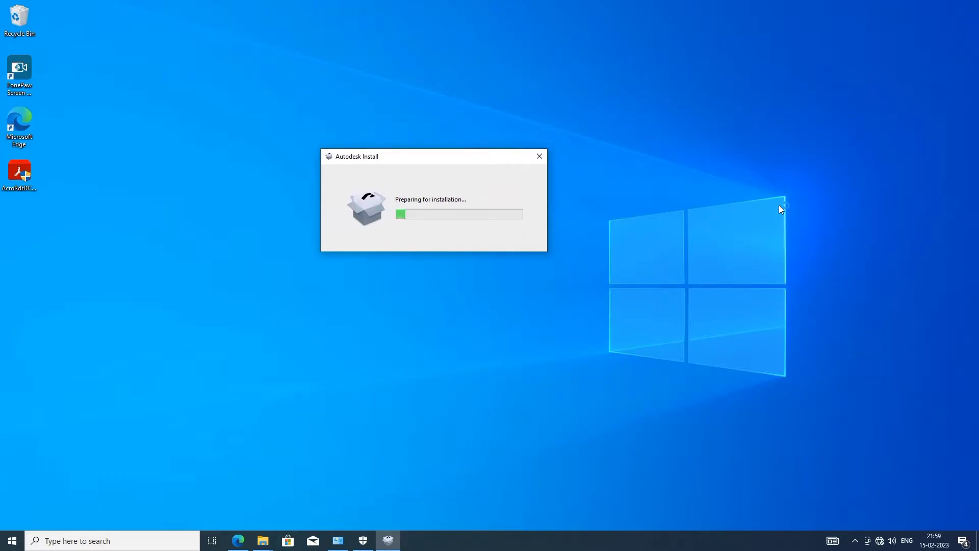
left_click_drag(438, 160, 500, 198)
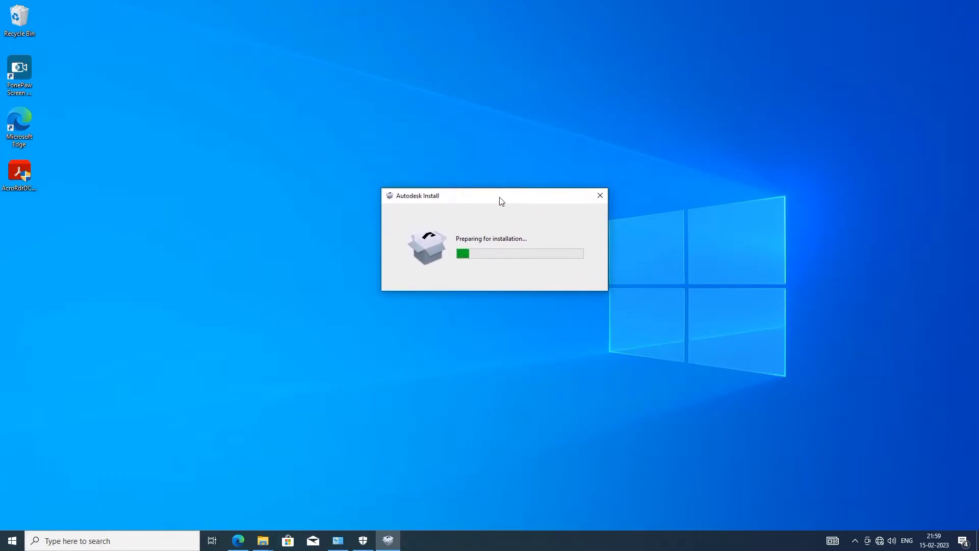
right_click(564, 143)
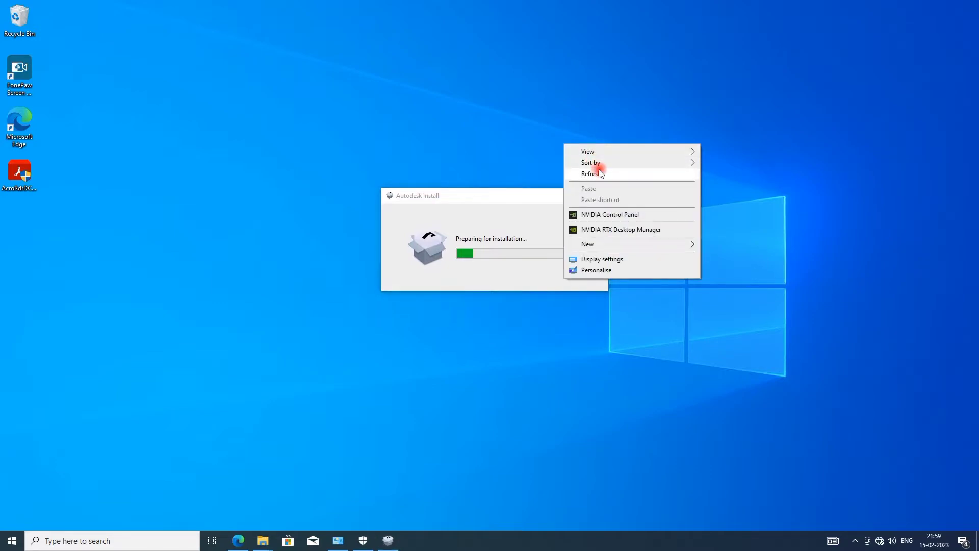
left_click(594, 165)
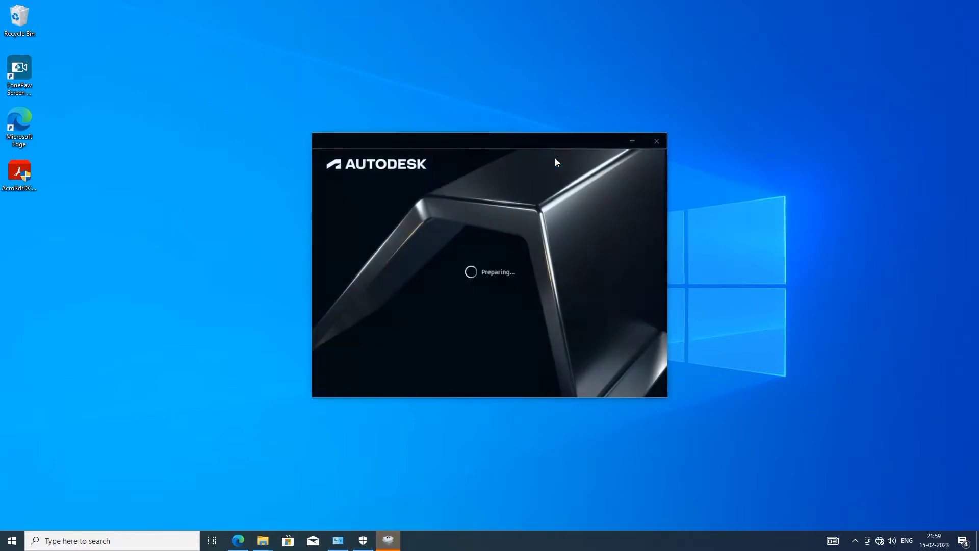
left_click(427, 338)
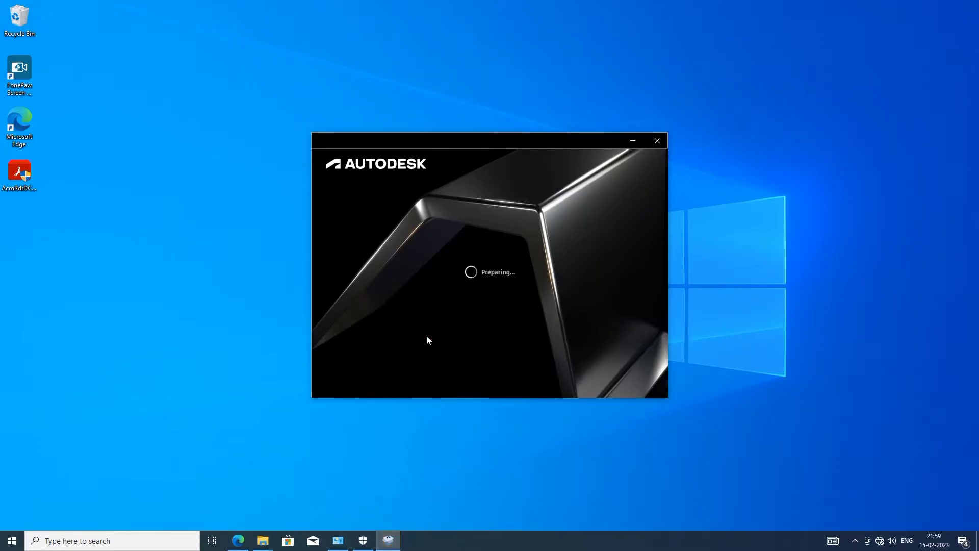
left_click(855, 540)
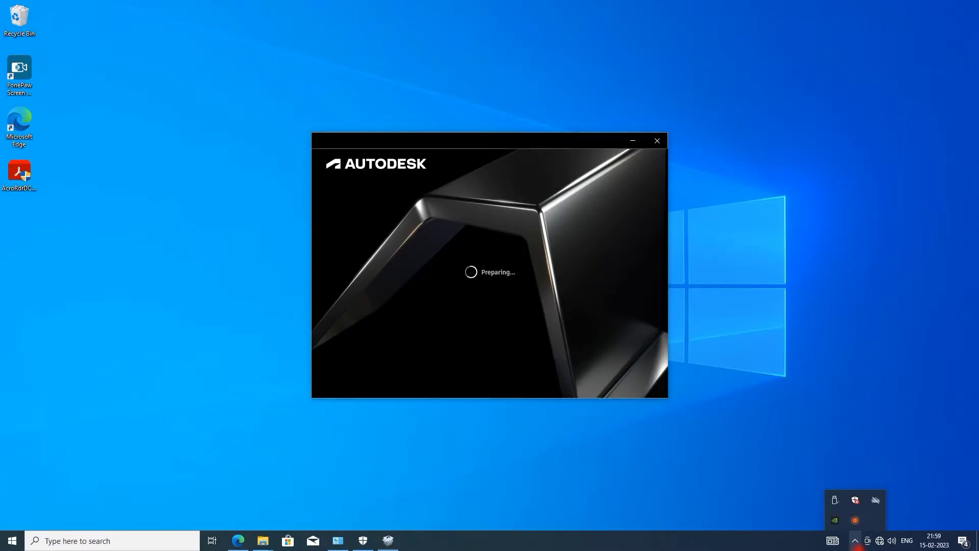
left_click(855, 541)
right_click(788, 249)
left_click(818, 279)
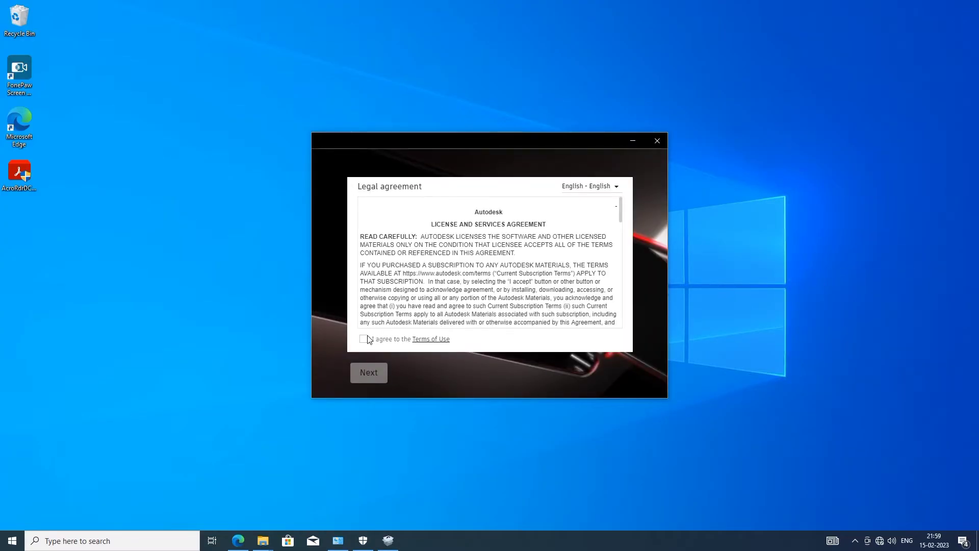
right_click(761, 270)
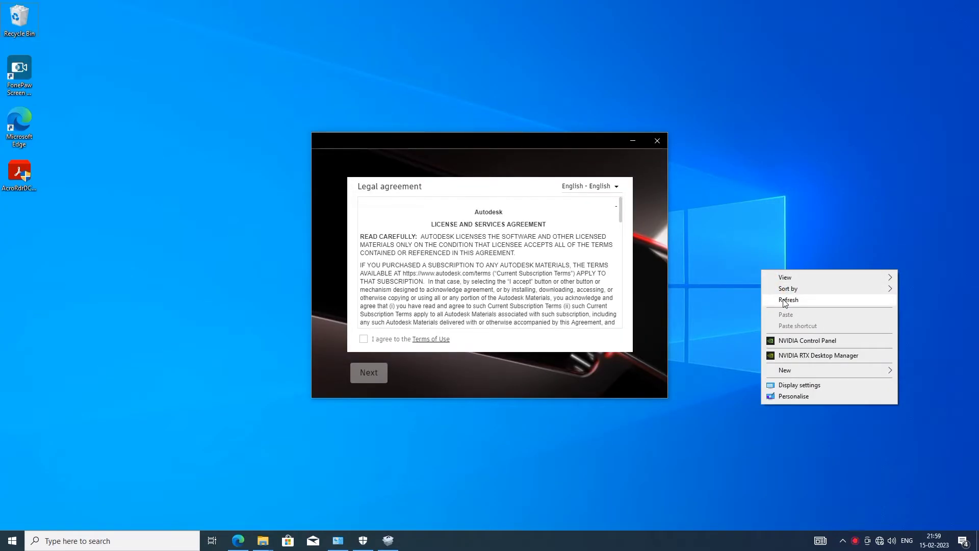
left_click(818, 300)
- Agree to the Autodesk Terms of Use and start installing AutoCAD 2023 in C:\Program Files\Autodesk
left_click(363, 291)
left_click(363, 339)
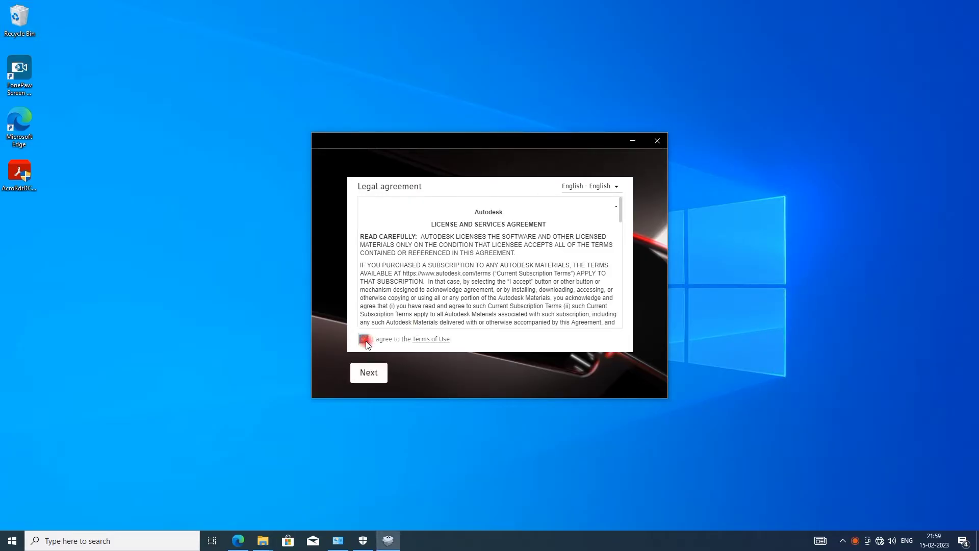
left_click(374, 376)
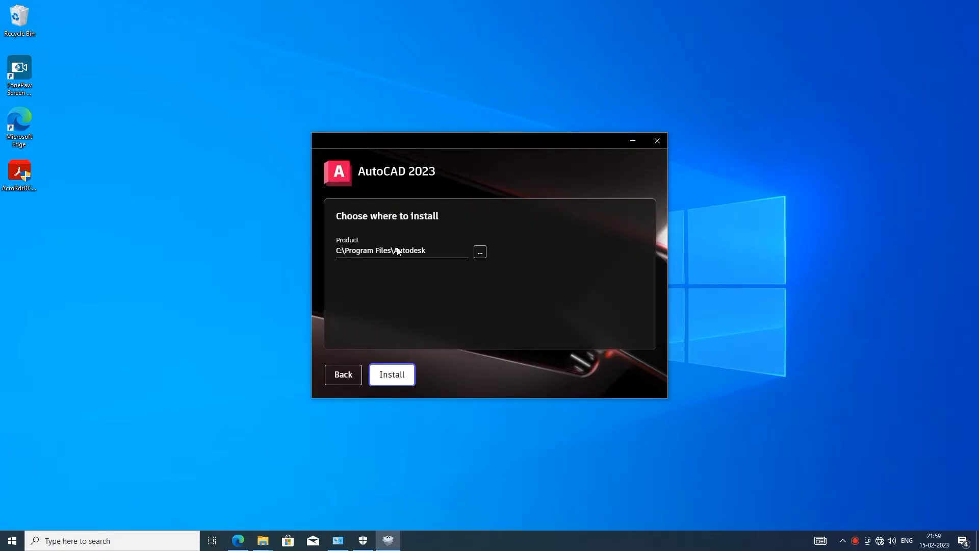
left_click(396, 379)
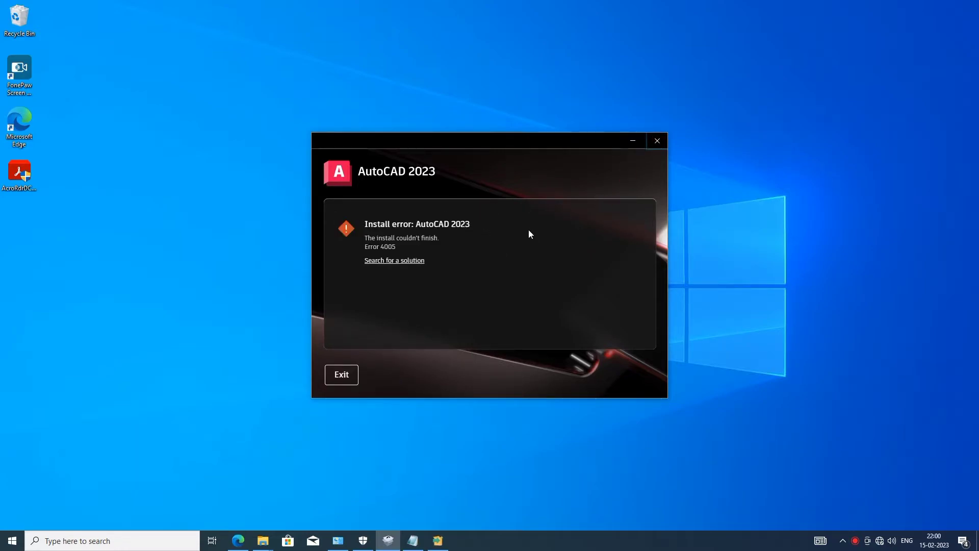
- Copy the web address of the "autocad 2023 install error" Bing results page from the browser into a new Notepad document
left_click(232, 27)
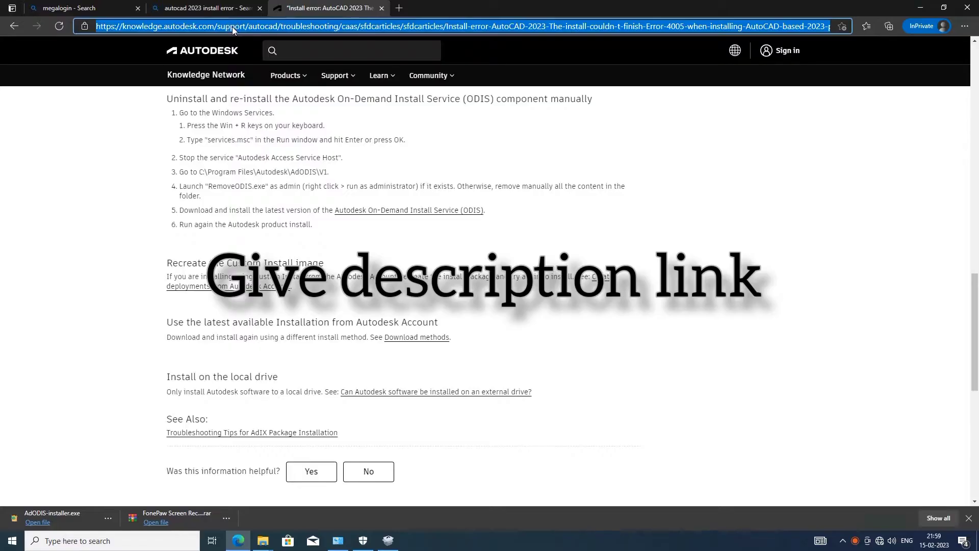
left_click(233, 6)
left_click(232, 26)
key("ctrl+c")
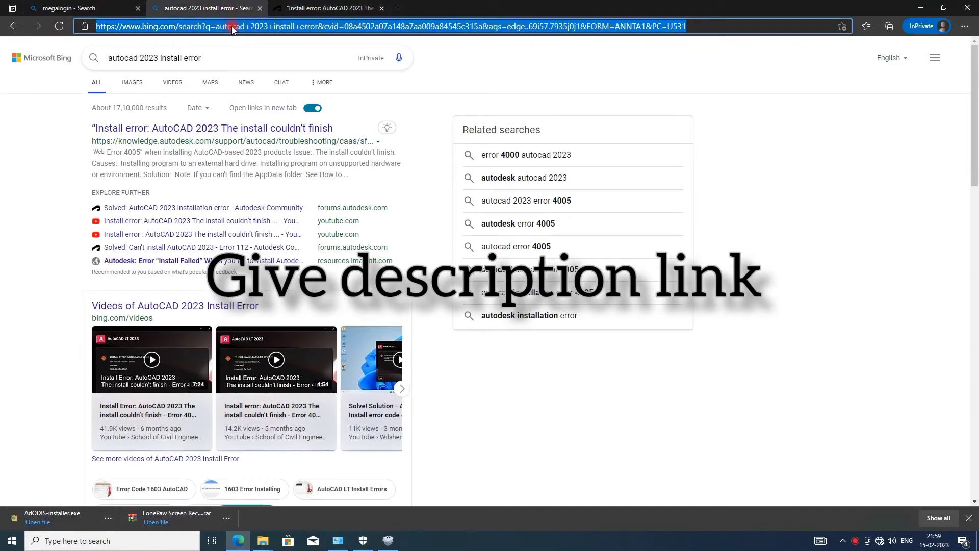
key("super+r")
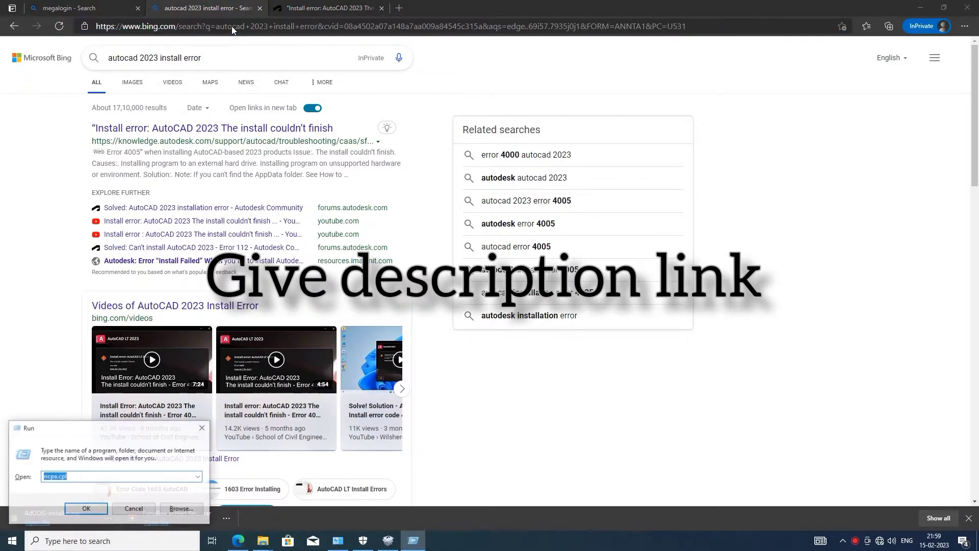
type("no")
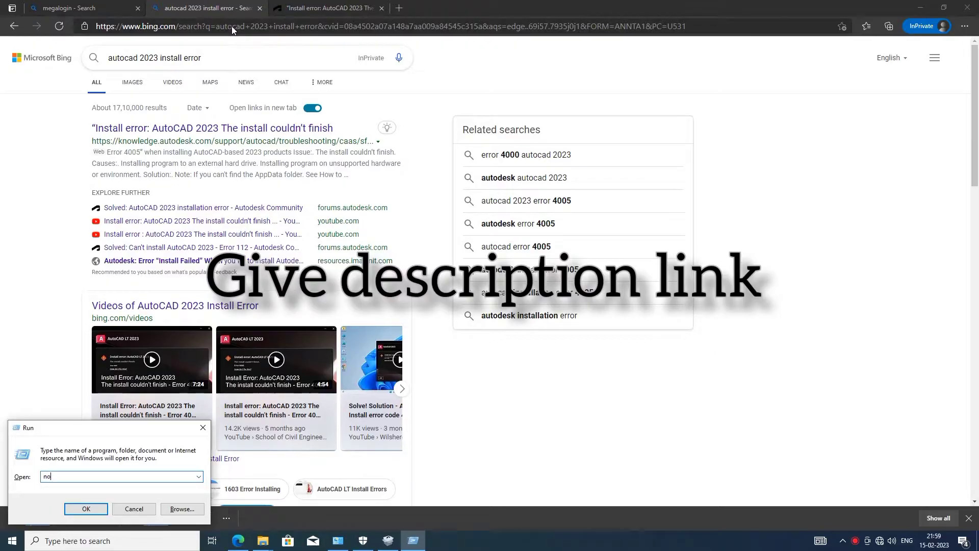
type("tepad")
key("Return")
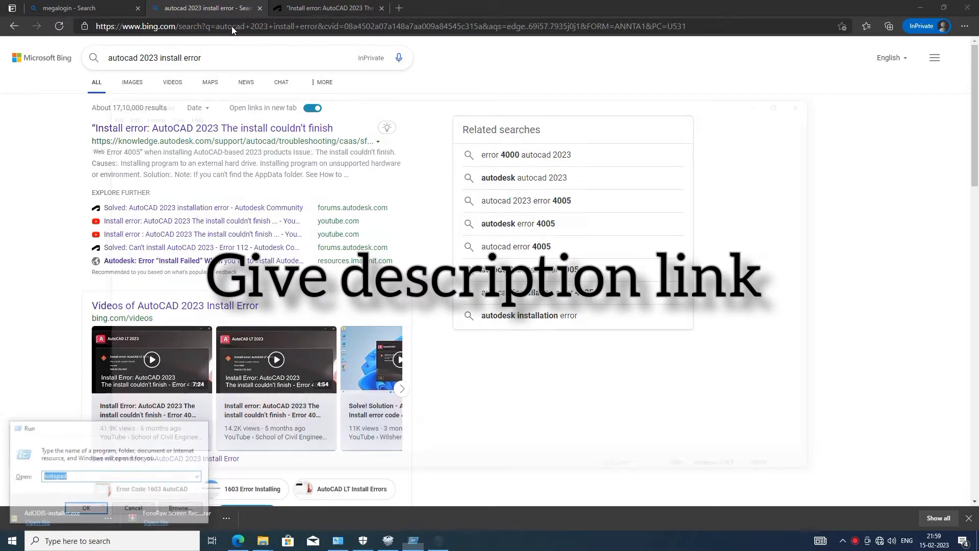
key("ctrl+v")
- Add the web address of the Autodesk Error 4005 troubleshooting article to the Notepad document, leaving an empty line below the Bing link
left_click(326, 8)
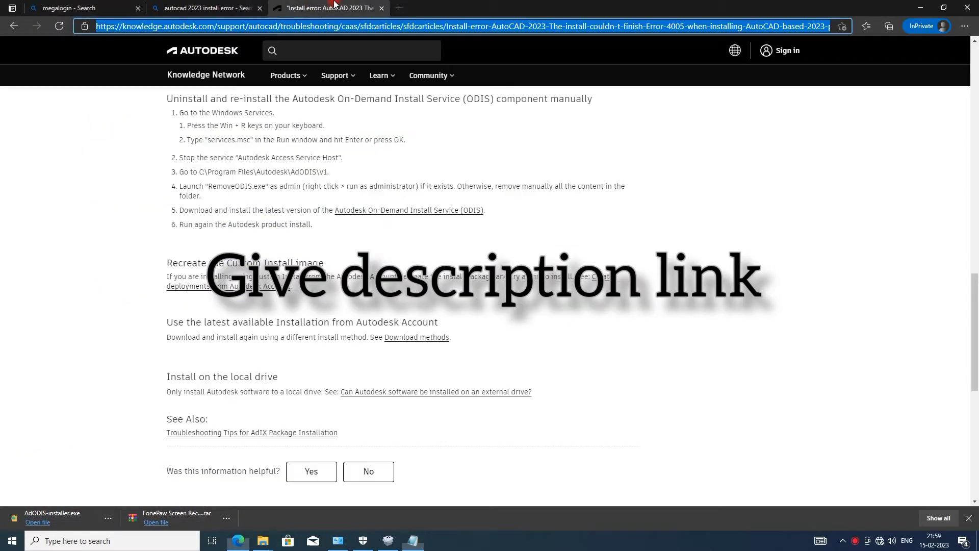
scroll(422, 324, "up", 1)
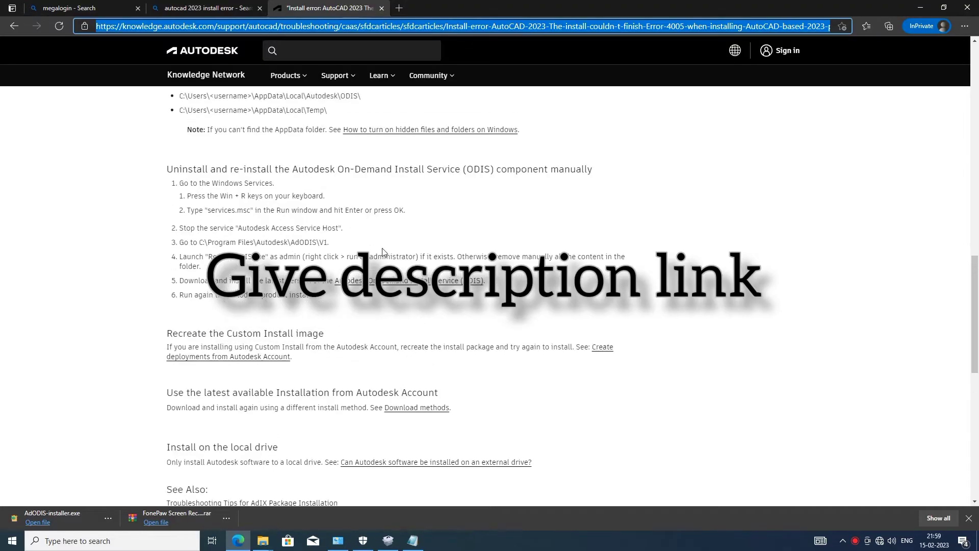
scroll(431, 255, "up", 5)
scroll(431, 255, "up", 12)
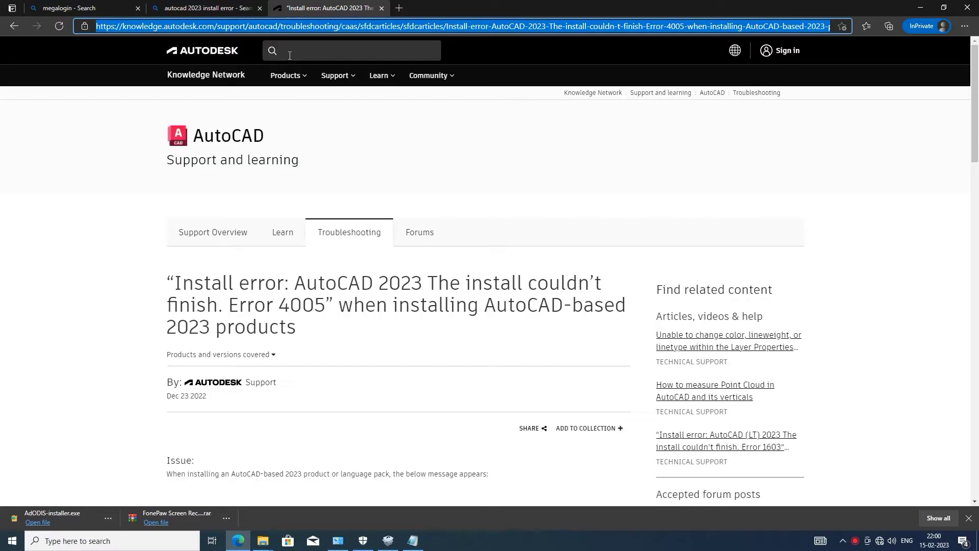
left_click(413, 540)
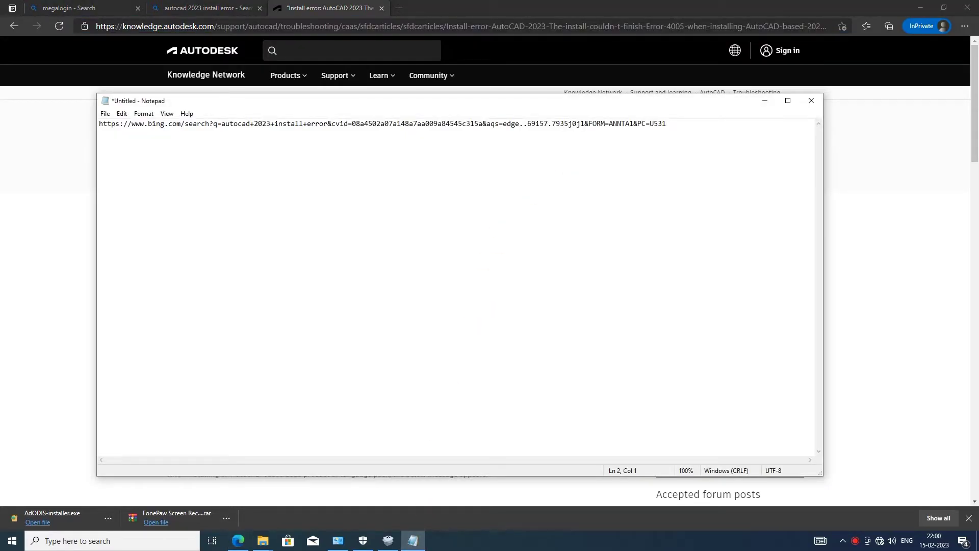
key("Return")
type("https://knowledge.autodesk.com/support/autocad/troubleshooting/caas/sfdcarticles/sfdcarticles/Install-error-AutoCAD-2023-The-install-couldn-t-finish-Error-4005-when-installing-AutoCAD-based-2023-products.html")
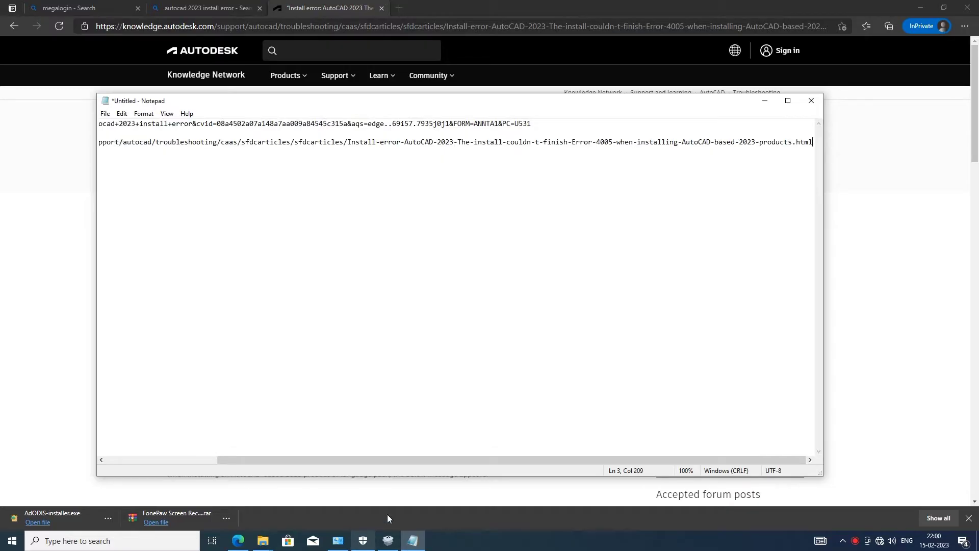
- Write "Just download" on the empty line between the two links in Notepad
left_click_drag(415, 461, 197, 461)
left_click(119, 182)
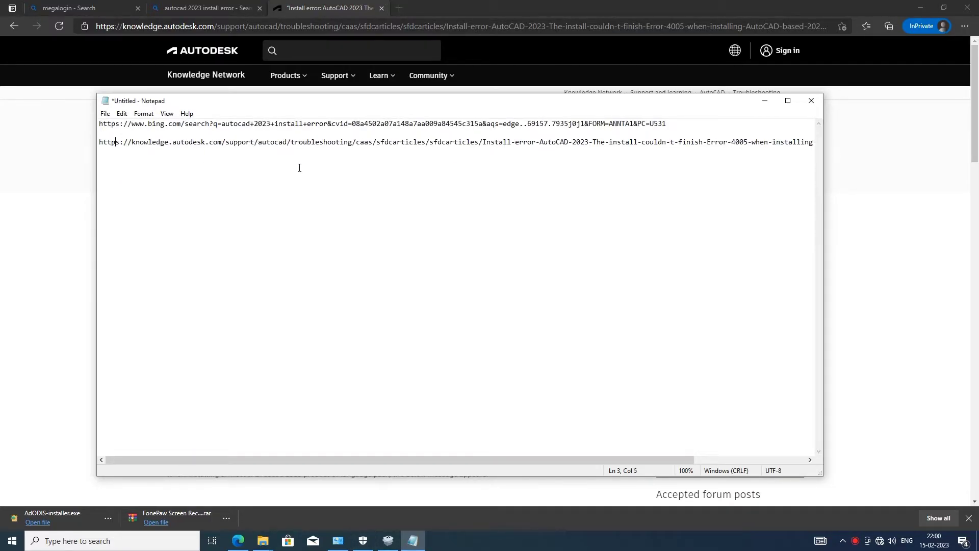
left_click(212, 134)
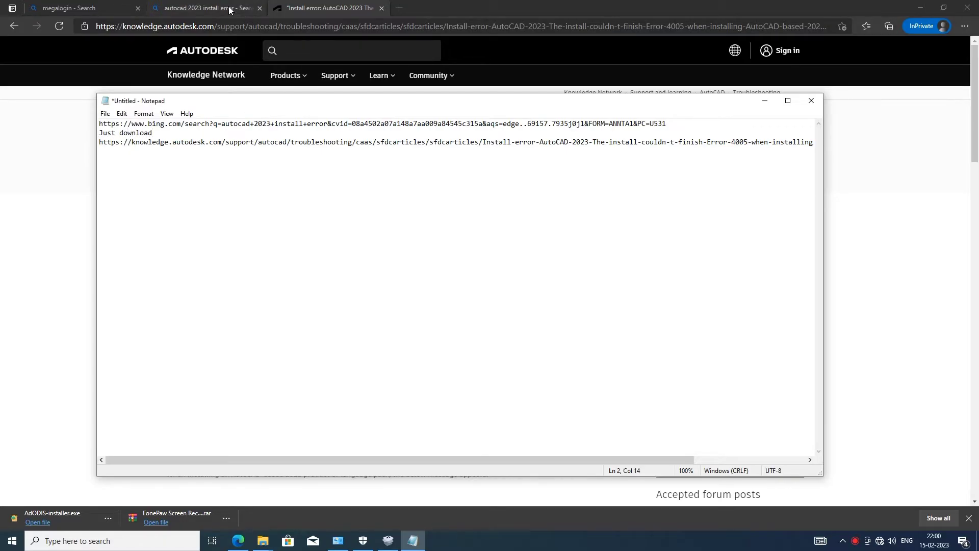
- Review the article's ODIS reinstall instructions in the browser, and launch the downloaded AdODIS-installer from the Downloads folder
left_click(306, 8)
scroll(309, 390, "down", 13)
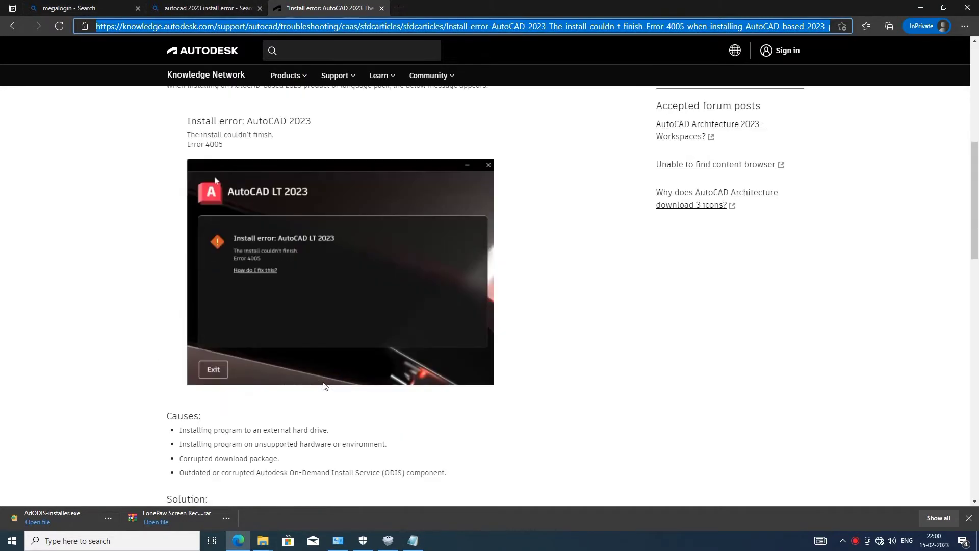
scroll(459, 310, "down", 2)
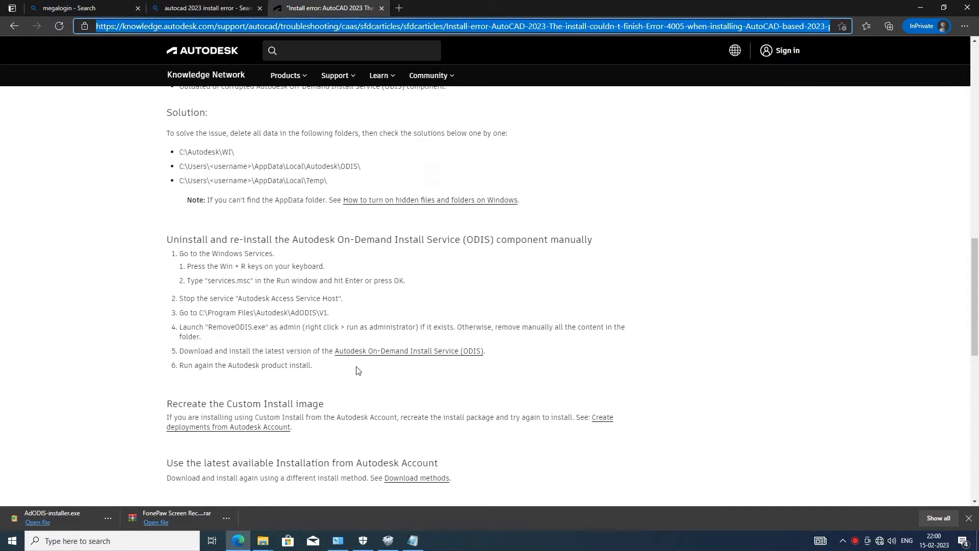
left_click(502, 353)
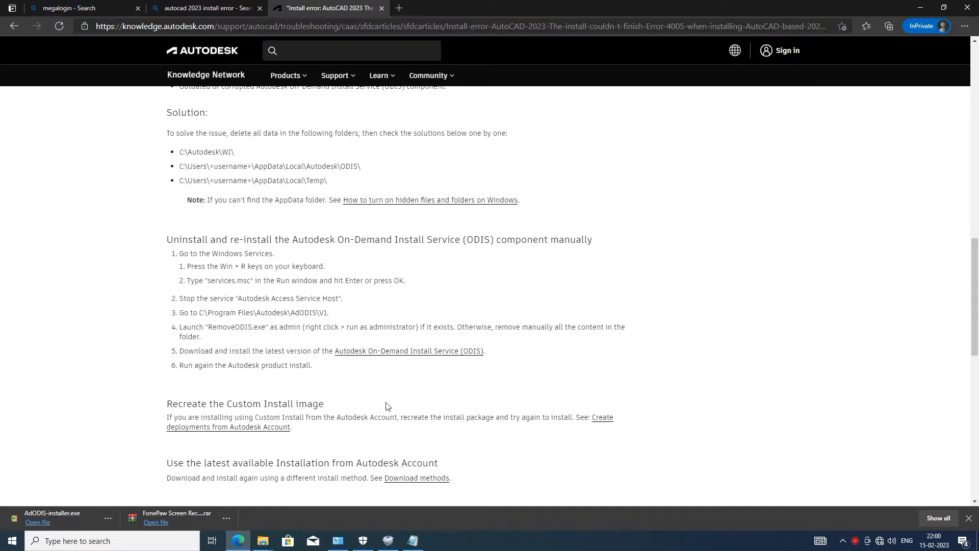
left_click(107, 518)
left_click(174, 431)
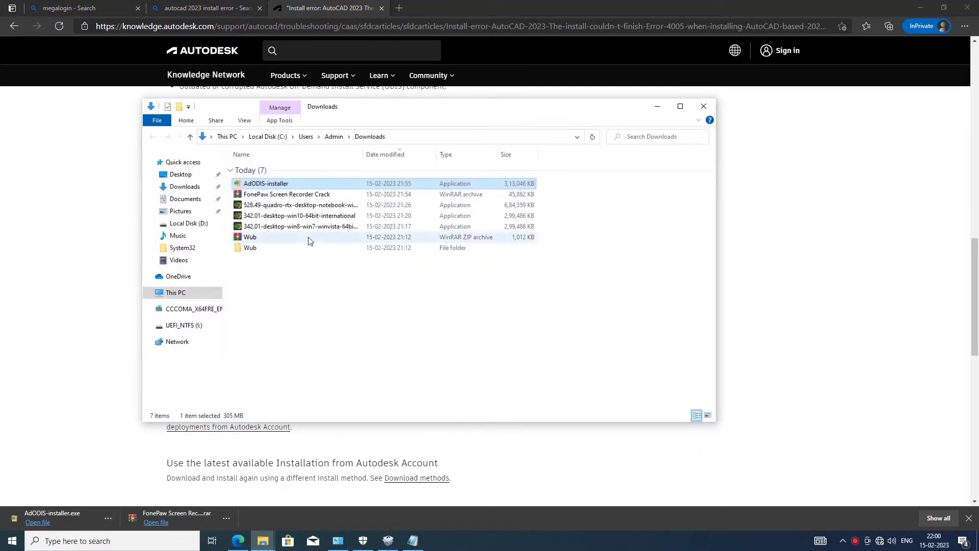
key("Return")
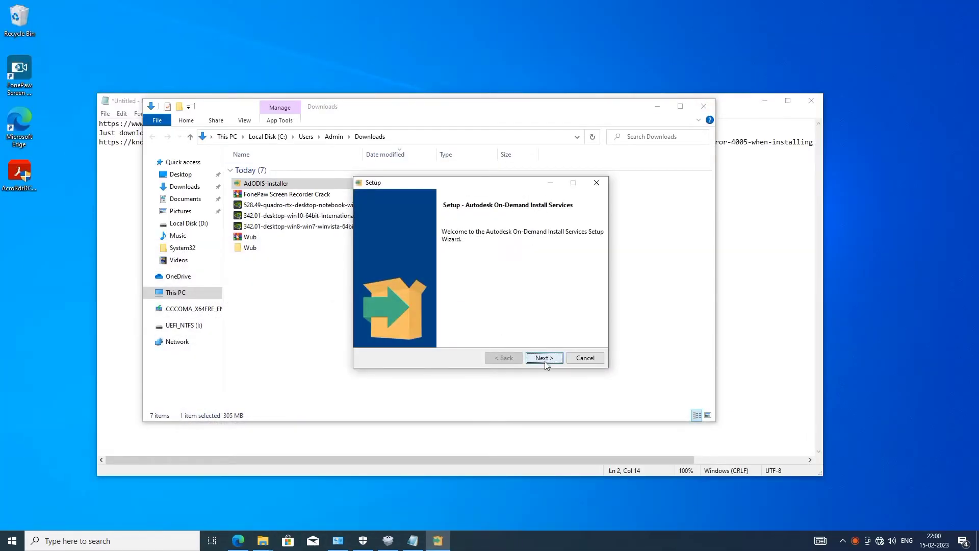
- Minimise the Downloads folder and the Notepad document, and close the AutoCAD 2023 install error window
left_click(658, 106)
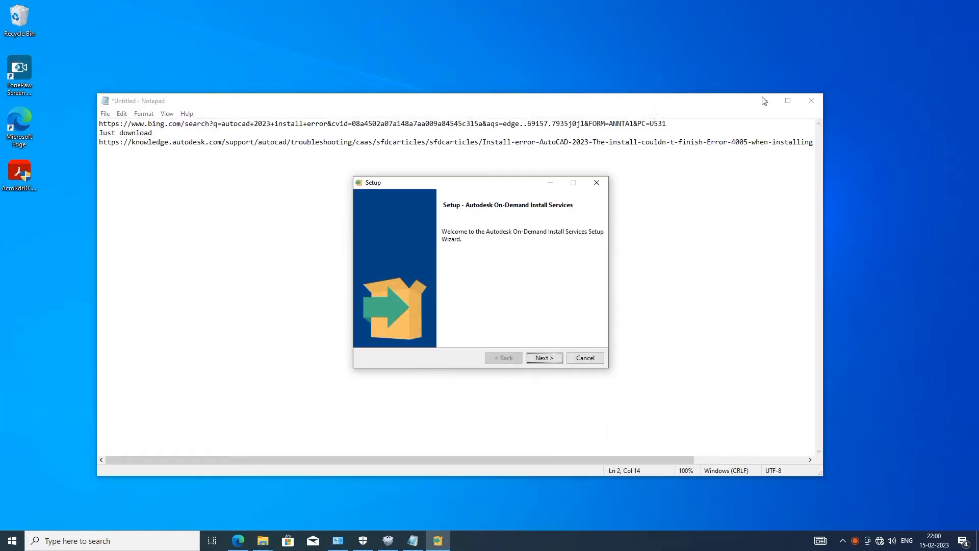
left_click(765, 100)
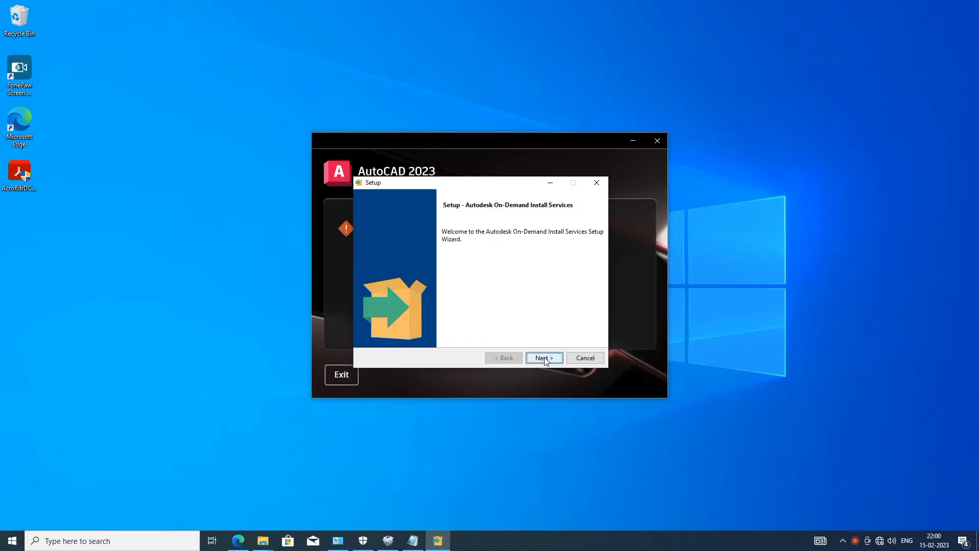
left_click(659, 141)
left_click(659, 141)
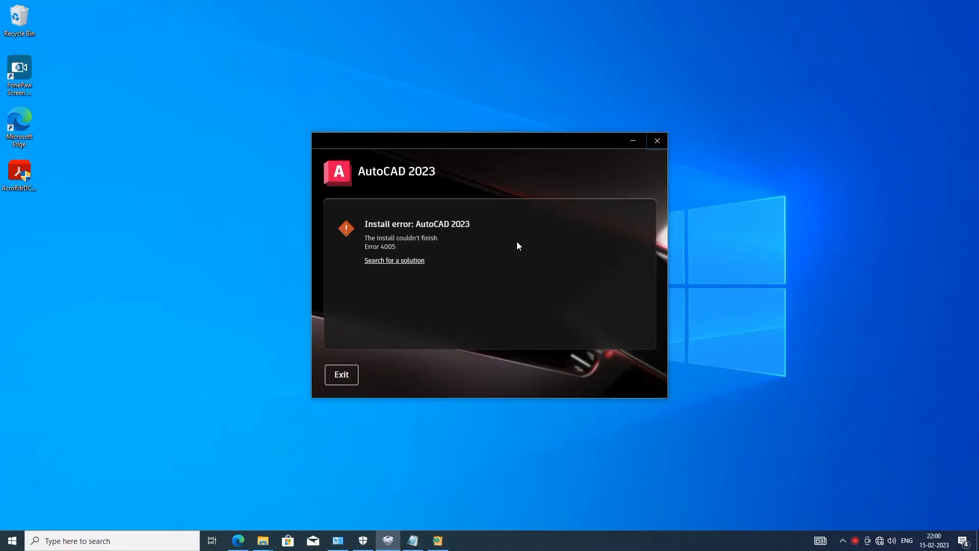
- Install Autodesk On-Demand Install Services through its setup wizard, accepting the licence agreement and finishing the wizard
left_click(536, 359)
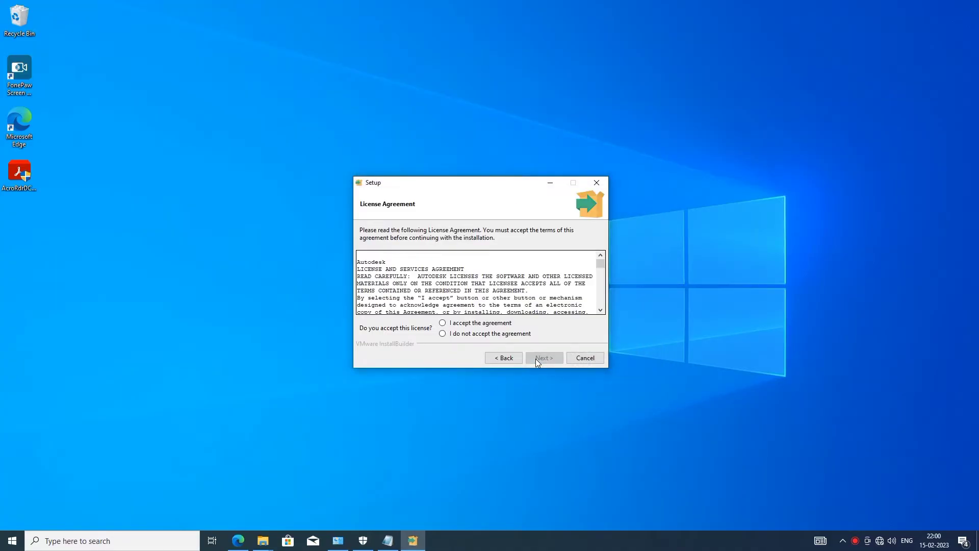
left_click(489, 324)
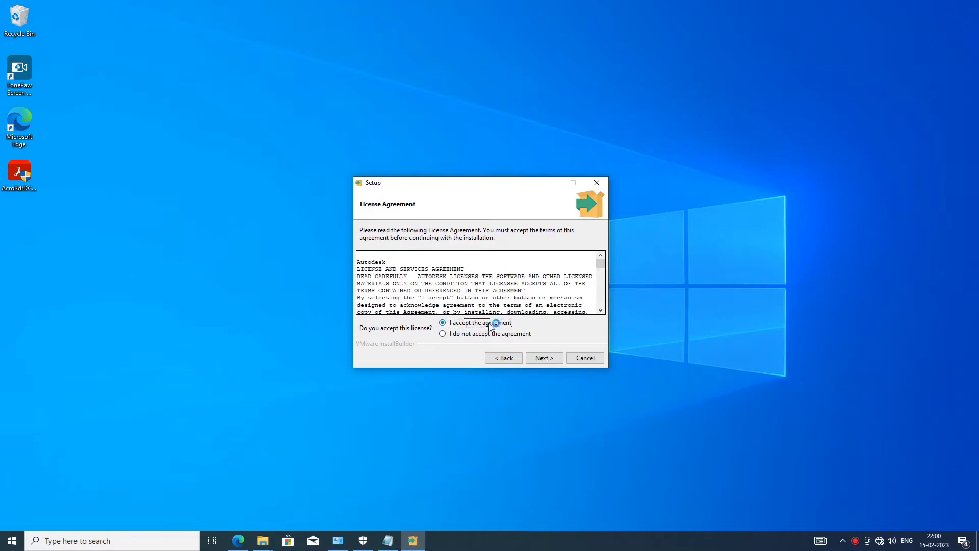
left_click(549, 358)
left_click(550, 358)
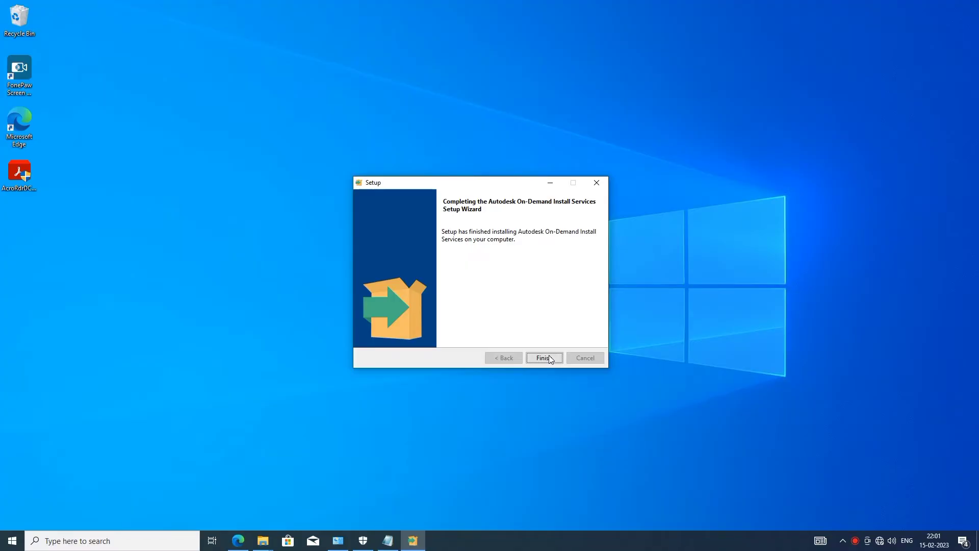
left_click(543, 357)
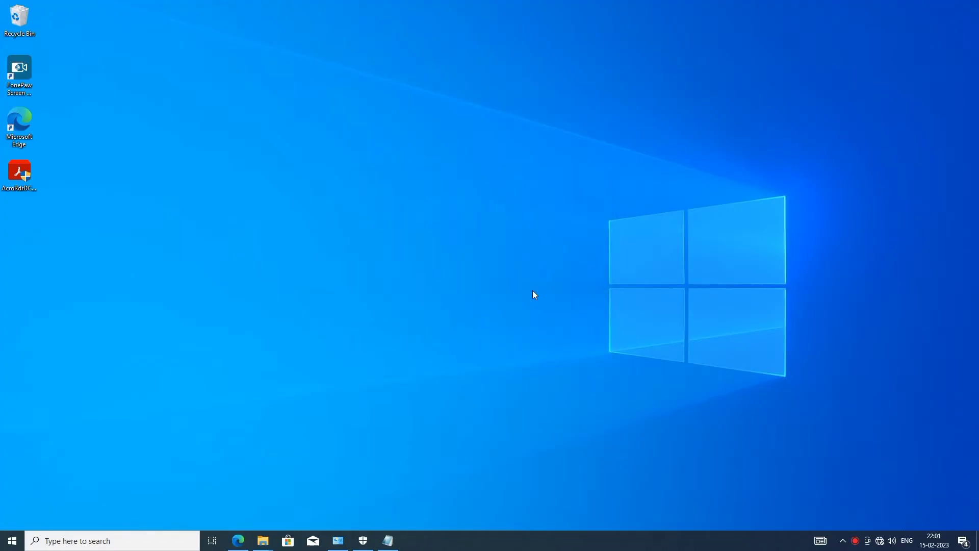
- Launch the Setup application from the AutoCAD2023 DVD drive (H:) again and minimise the folder window
right_click(512, 206)
left_click(540, 235)
mouse_move(262, 541)
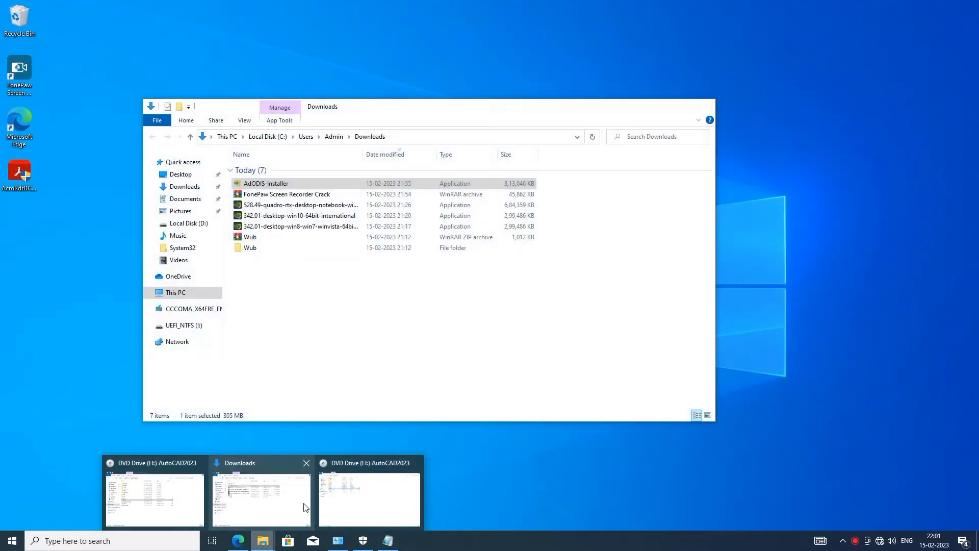
left_click(155, 497)
double_click(161, 164)
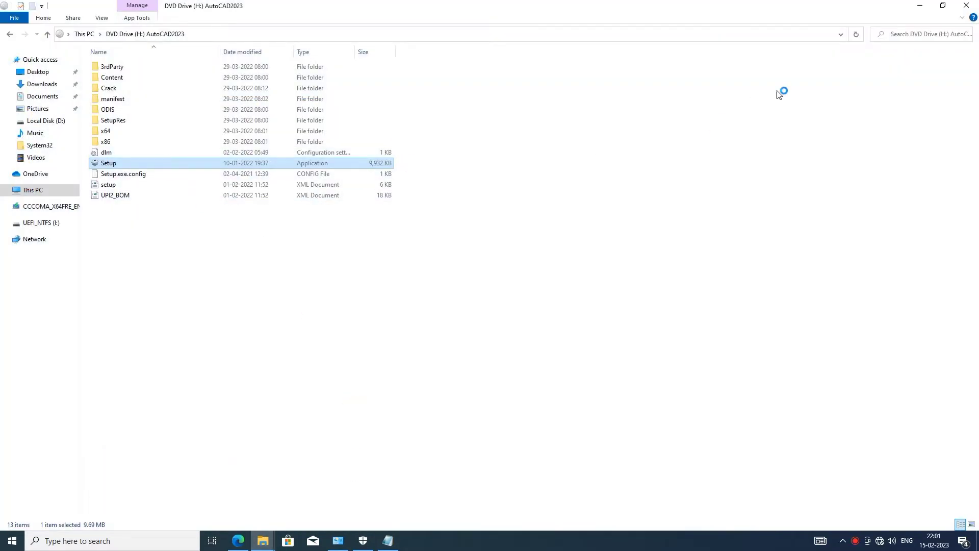
left_click(917, 6)
right_click(665, 164)
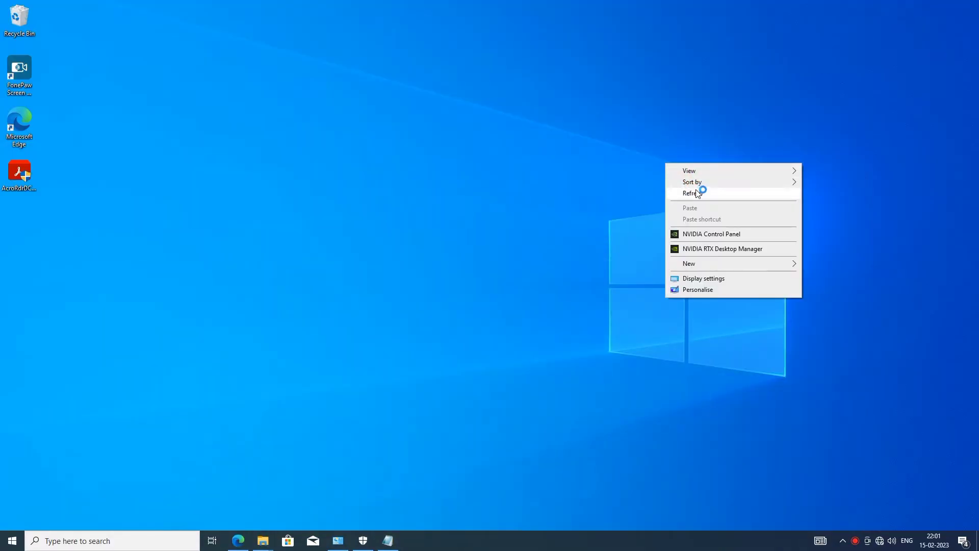
left_click(698, 193)
right_click(653, 240)
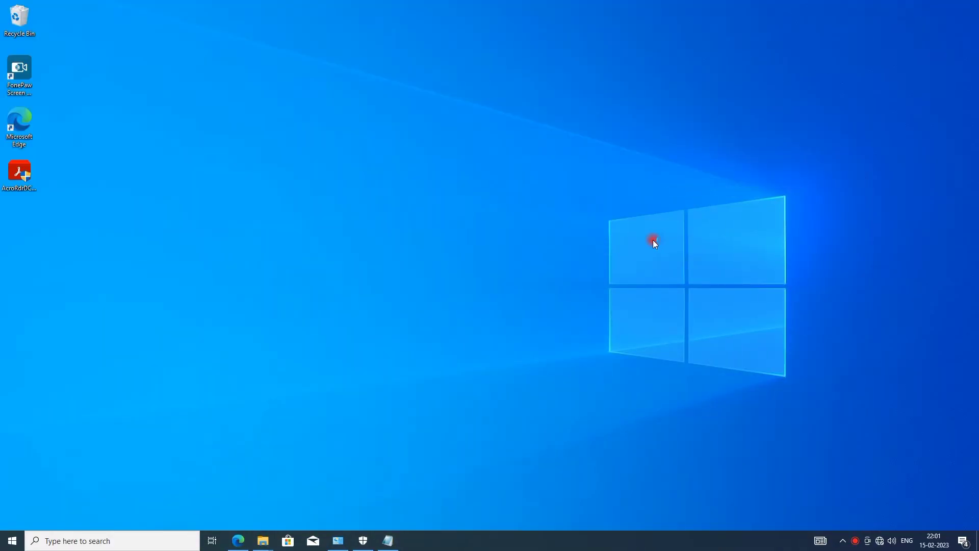
left_click(677, 268)
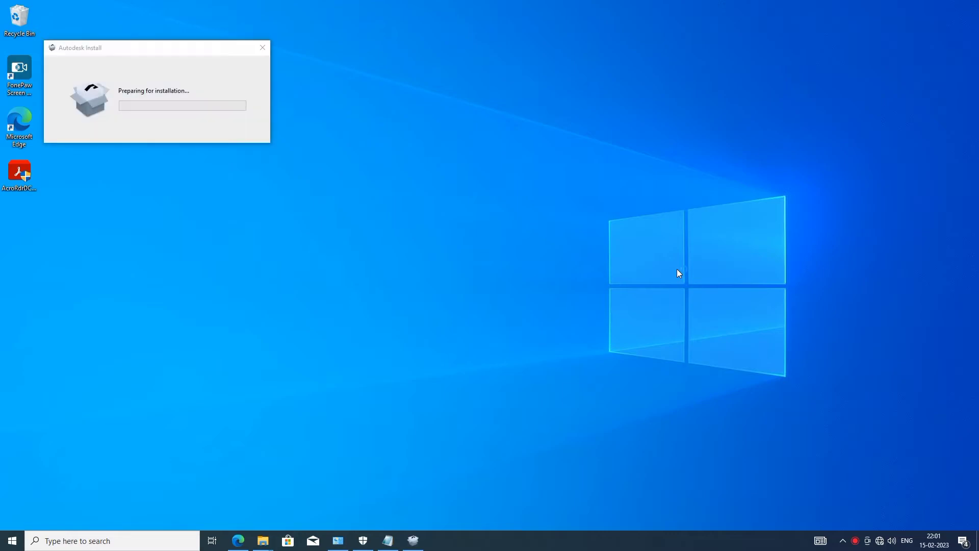
- Move the Autodesk Install window to the middle of the desktop, then agree to the Terms of Use and proceed with the AutoCAD 2023 installation
left_click_drag(159, 47, 445, 213)
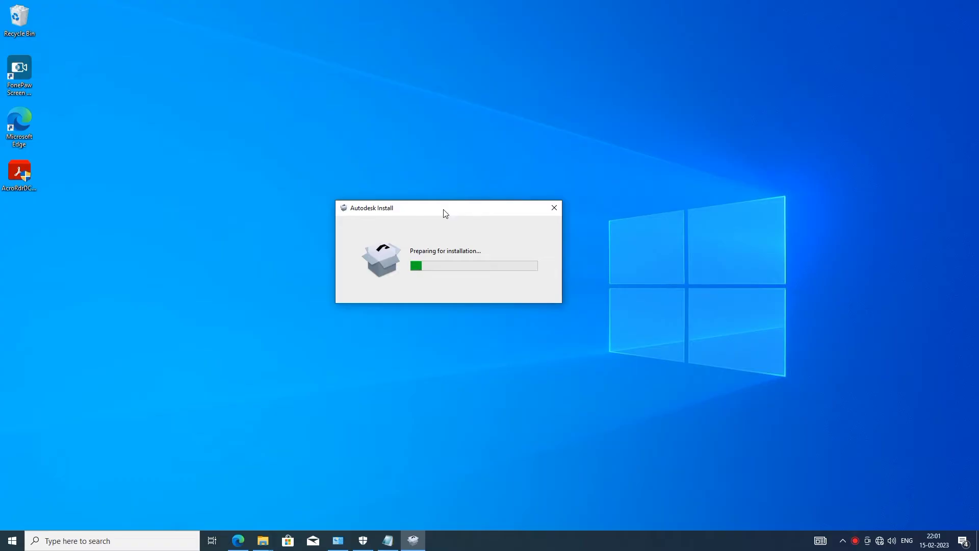
right_click(727, 249)
left_click(759, 282)
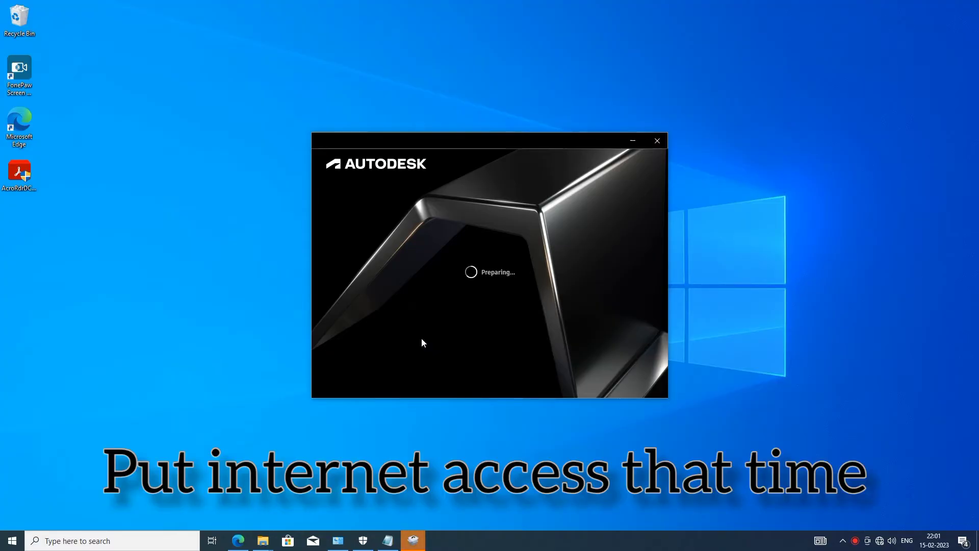
left_click(383, 339)
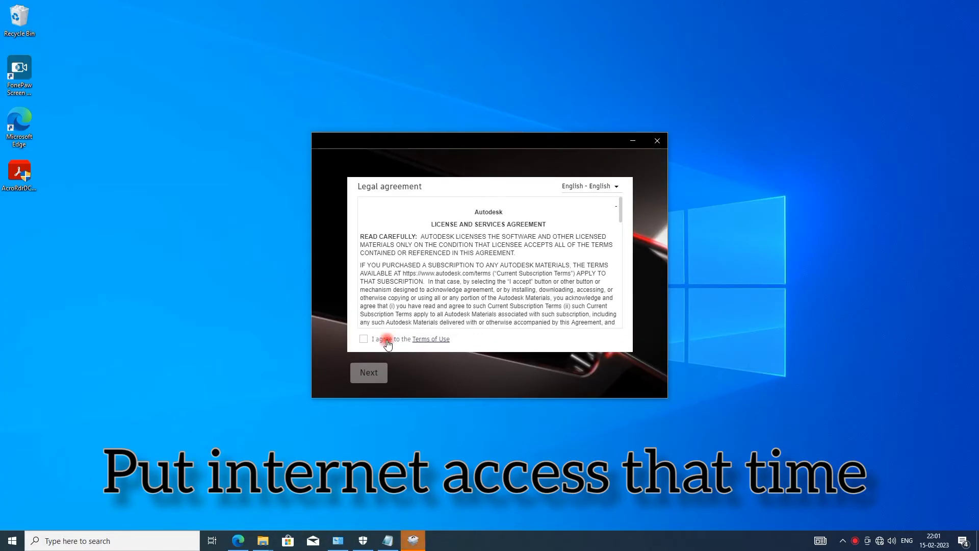
left_click(368, 374)
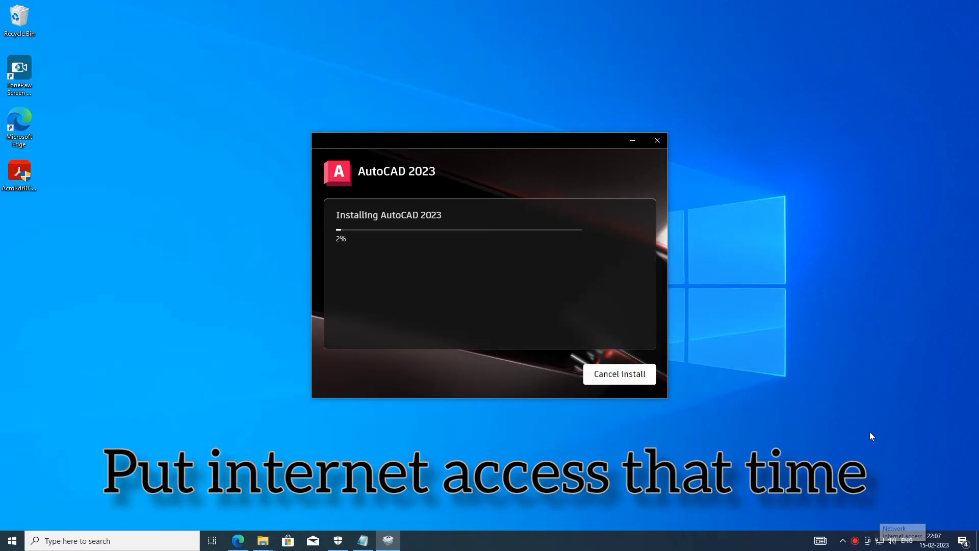
key("super+r")
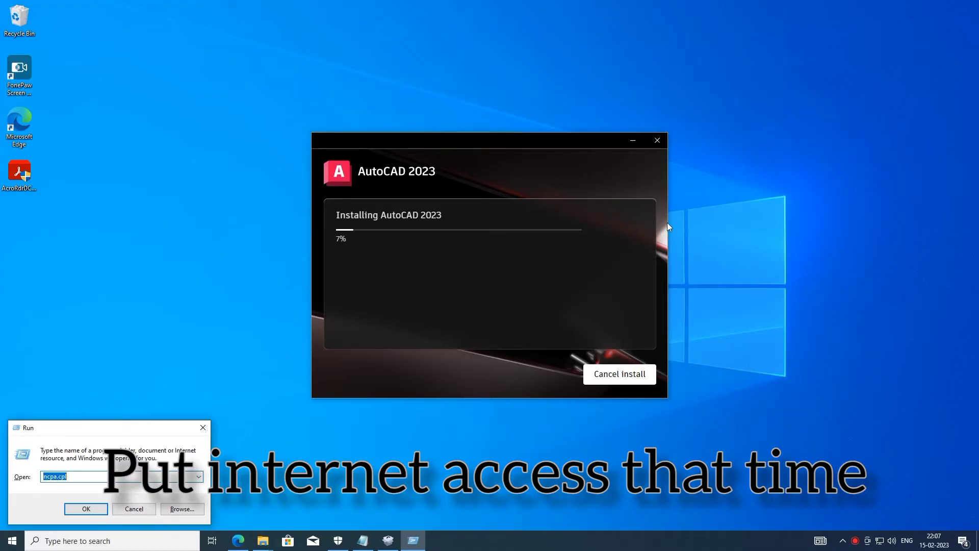
right_click(744, 203)
left_click(772, 233)
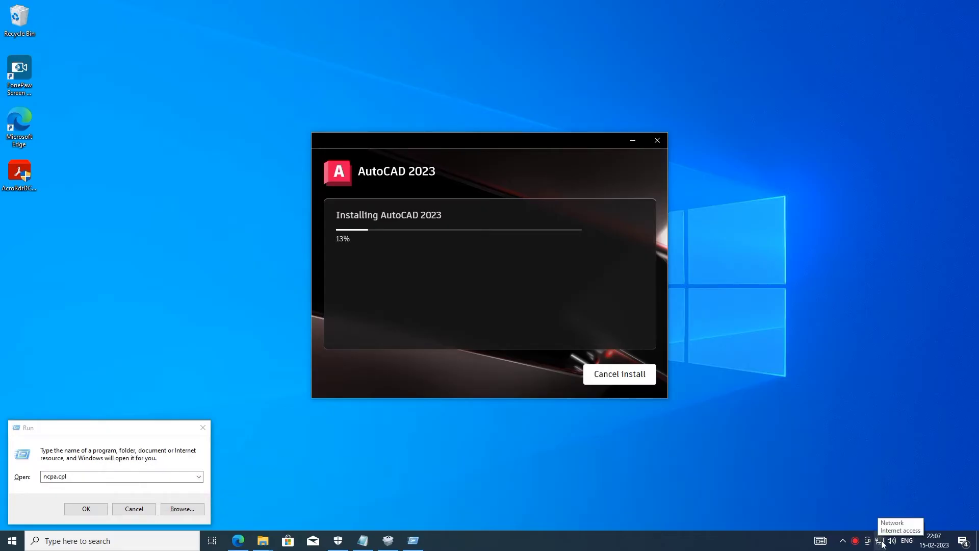
left_click(203, 428)
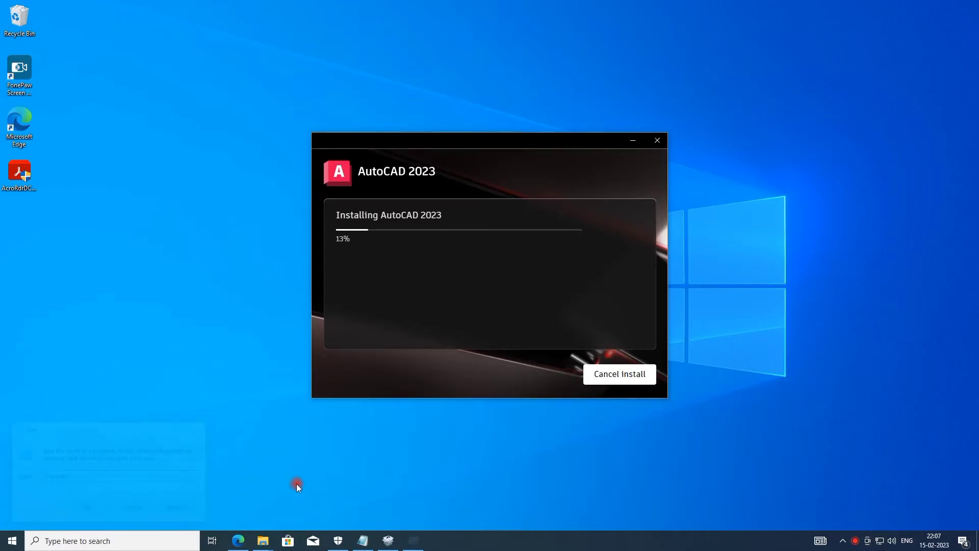
- Append "put internet acess that time" to the "Just download" line in Notepad, highlight that line, and minimise the document
left_click(362, 540)
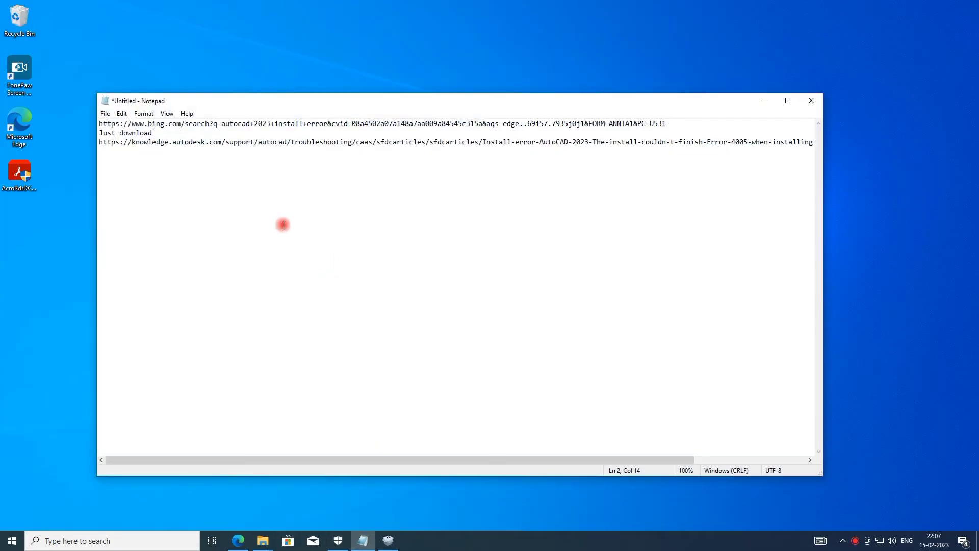
left_click(113, 157)
left_click(163, 137)
type("put internet acess that")
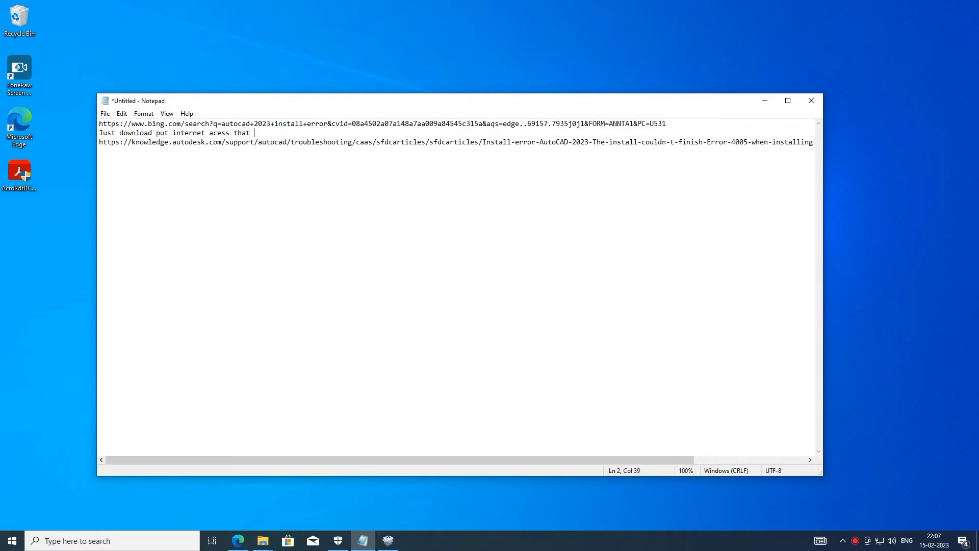
type(" time")
left_click_drag(283, 142, 103, 143)
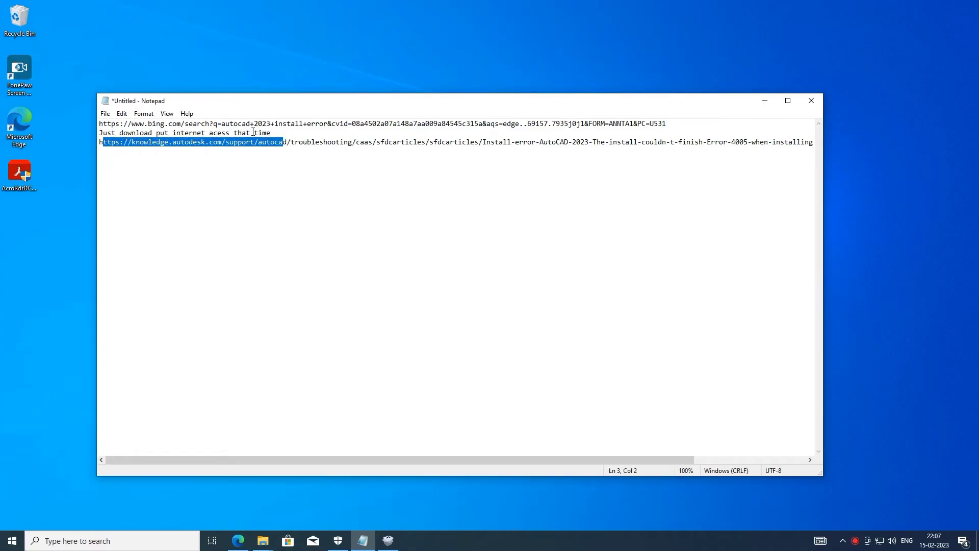
left_click_drag(271, 133, 99, 134)
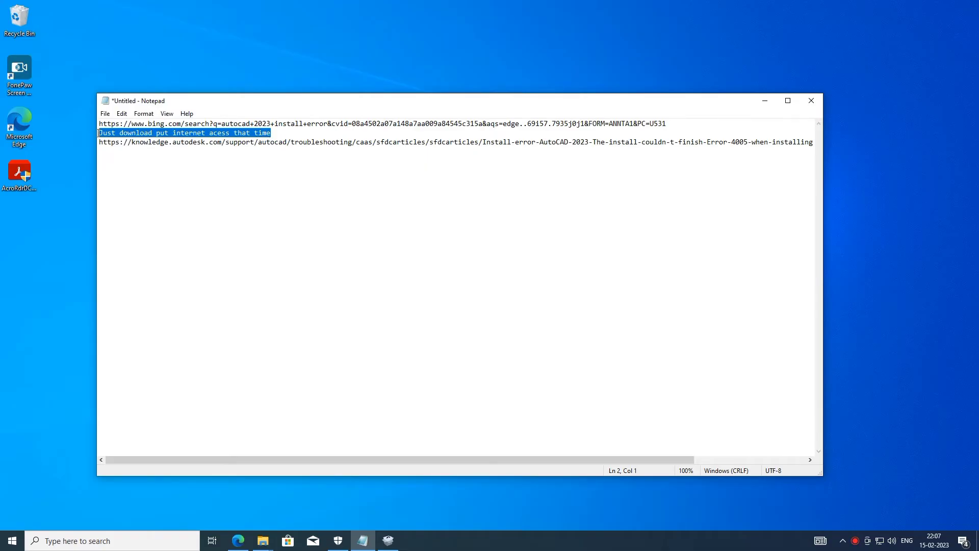
left_click(761, 100)
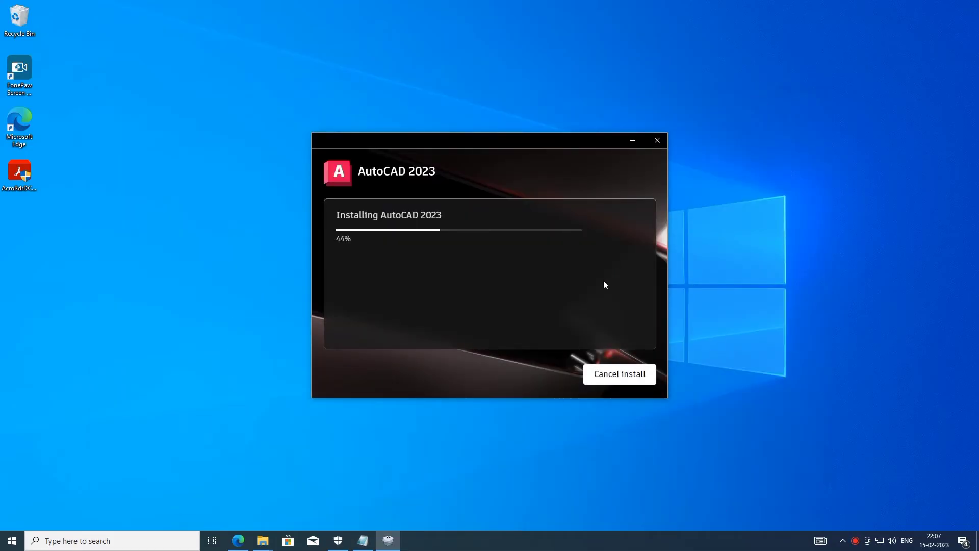
- Open Network Connections with ncpa.cpl, disable the Ethernet adapter, and minimise the window
key("super+r")
key("Return")
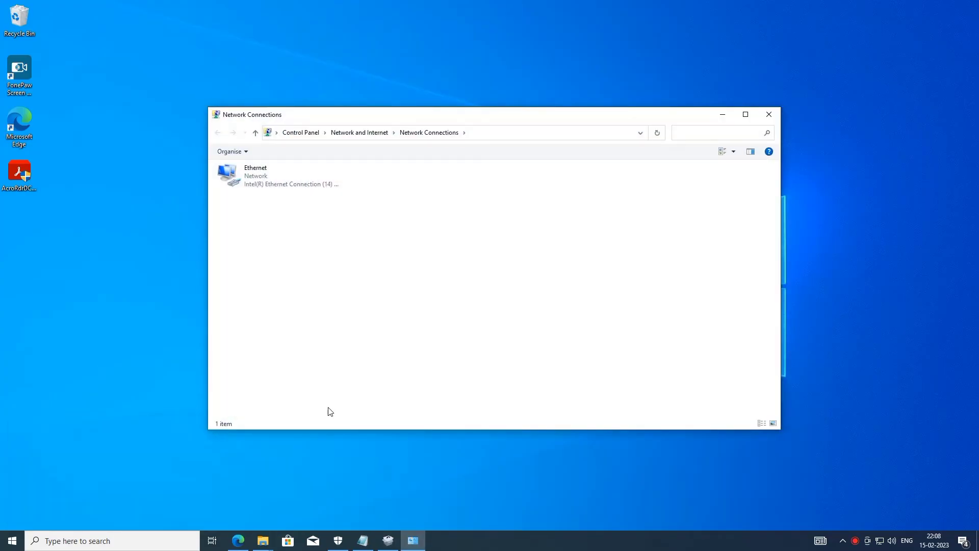
right_click(231, 187)
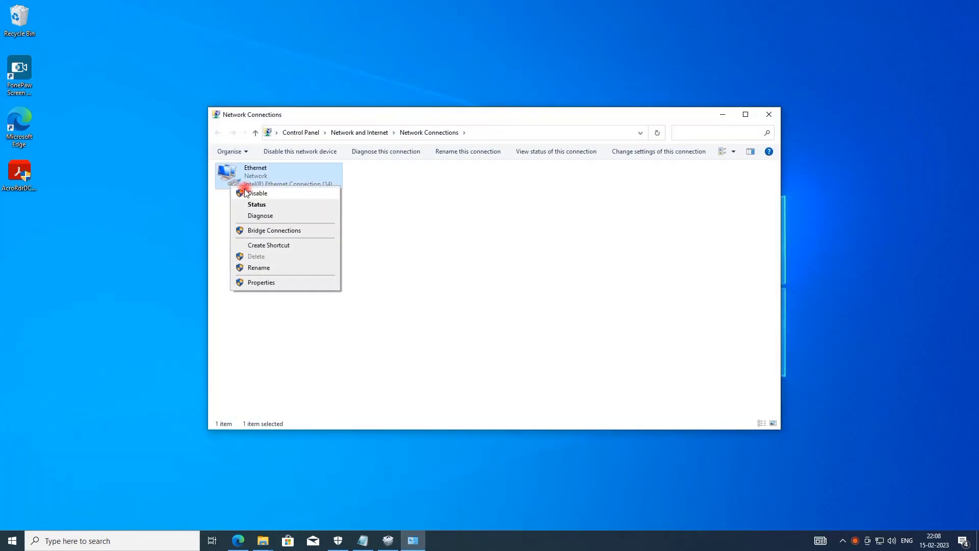
left_click(276, 194)
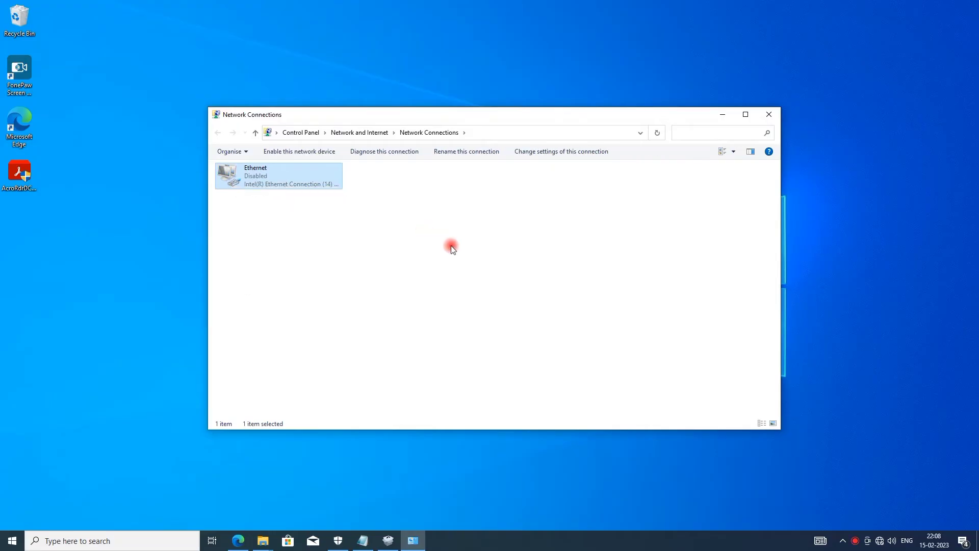
left_click(723, 115)
right_click(822, 196)
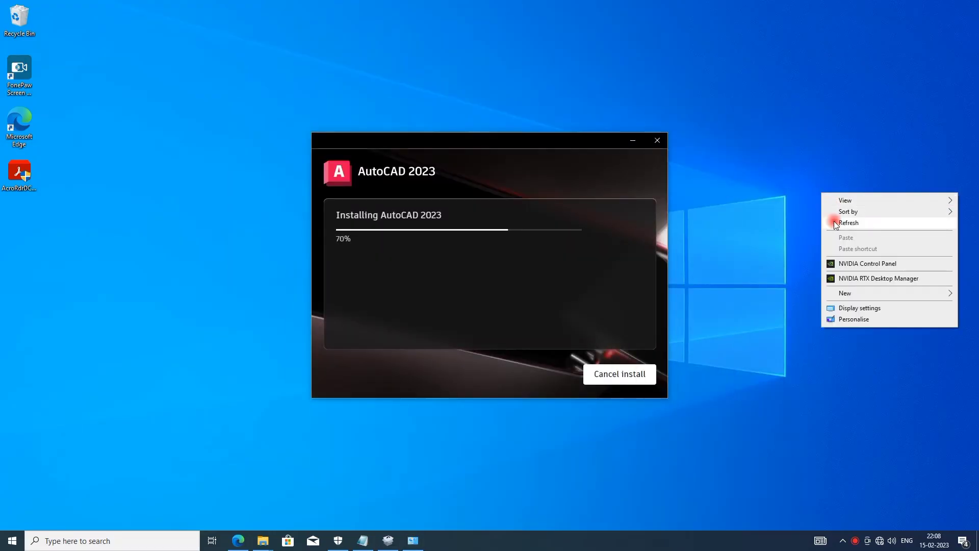
left_click(834, 221)
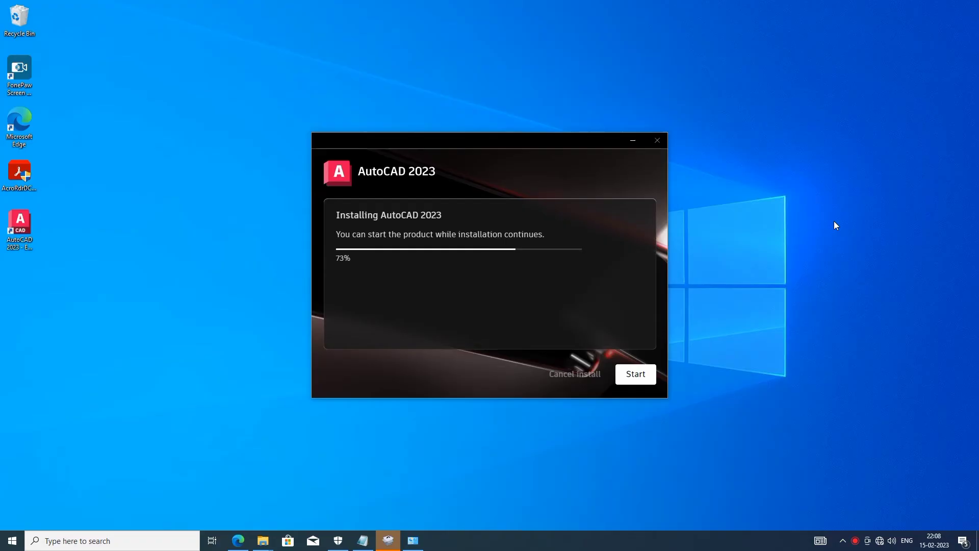
right_click(799, 256)
left_click(819, 287)
- Start AutoCAD 2023 from the installer window while the installation continues
left_click(548, 230)
left_click(638, 375)
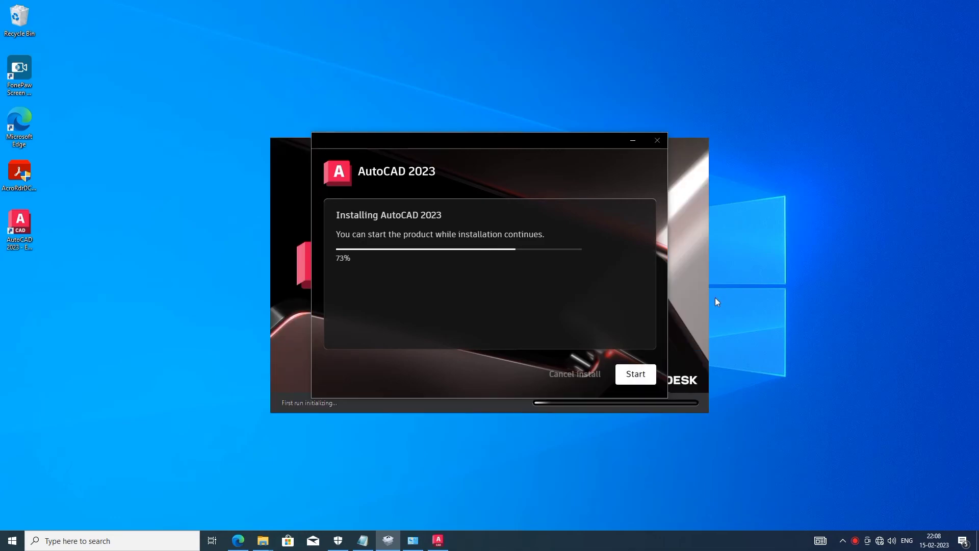
right_click(749, 286)
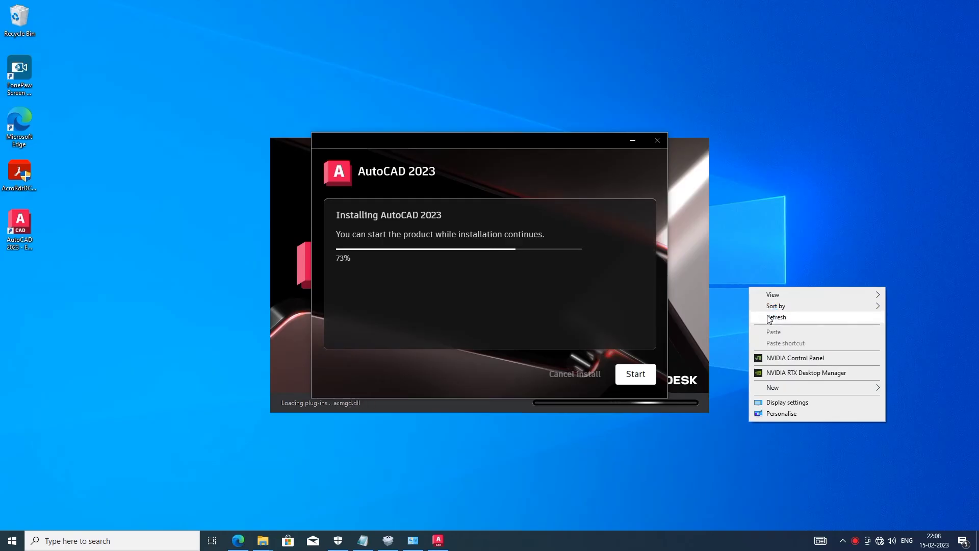
left_click(762, 317)
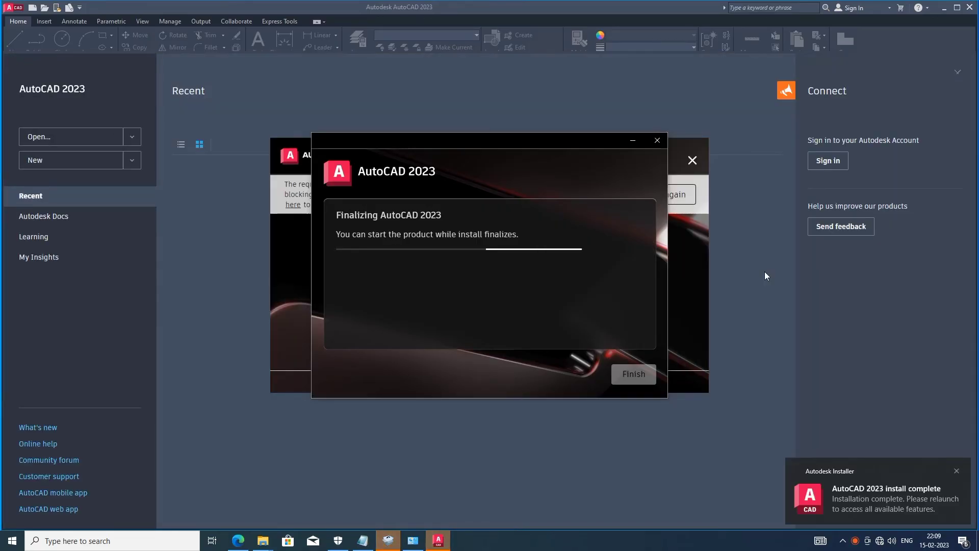
- Finish the AutoCAD 2023 installer and create a new drawing in the relaunched AutoCAD
left_click(642, 380)
right_click(808, 164)
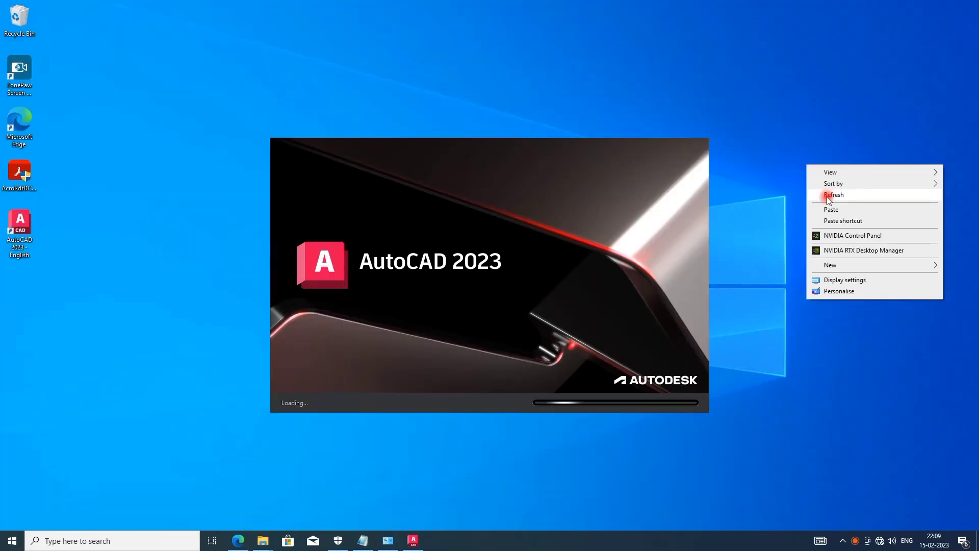
left_click(827, 195)
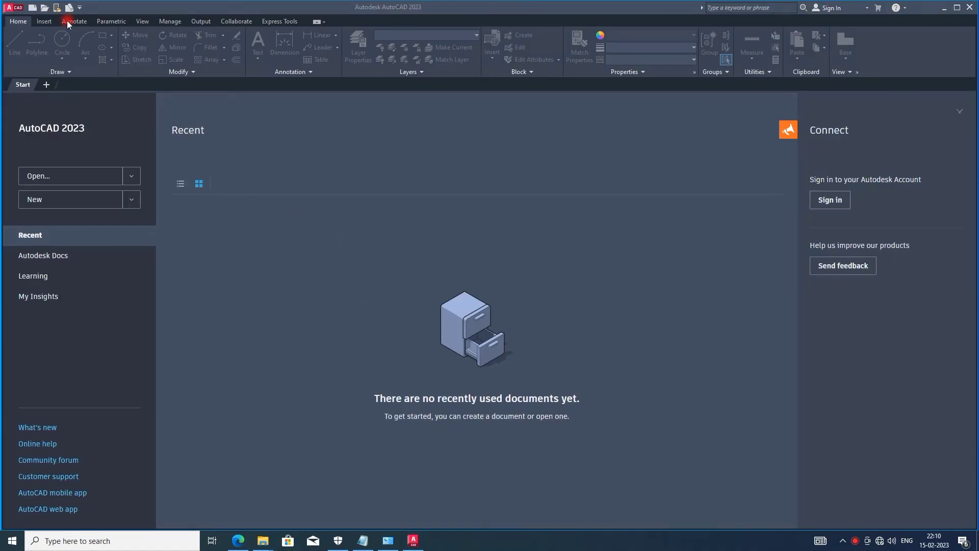
left_click(116, 207)
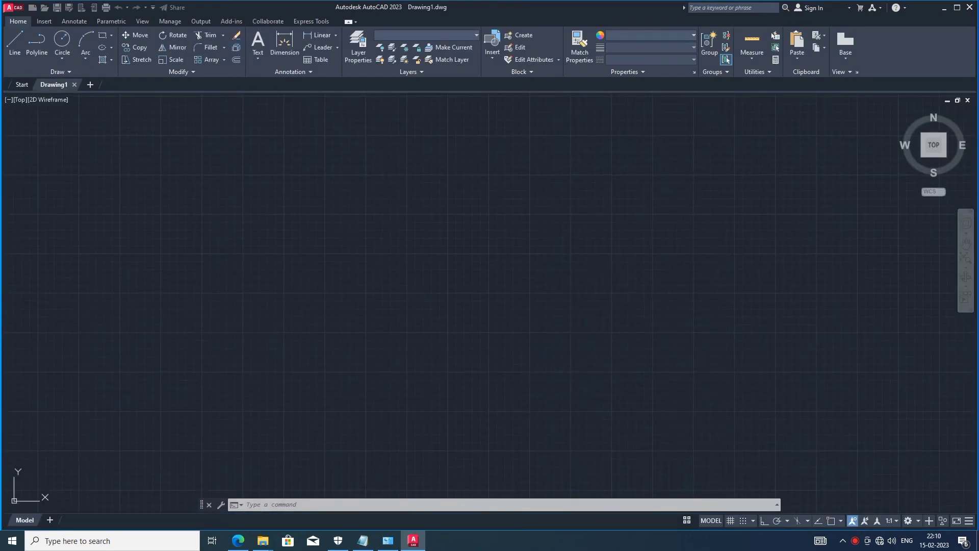
- Draw a test circle by centre and radius in the left half of the new drawing
type("c")
key("Return")
left_click(283, 253)
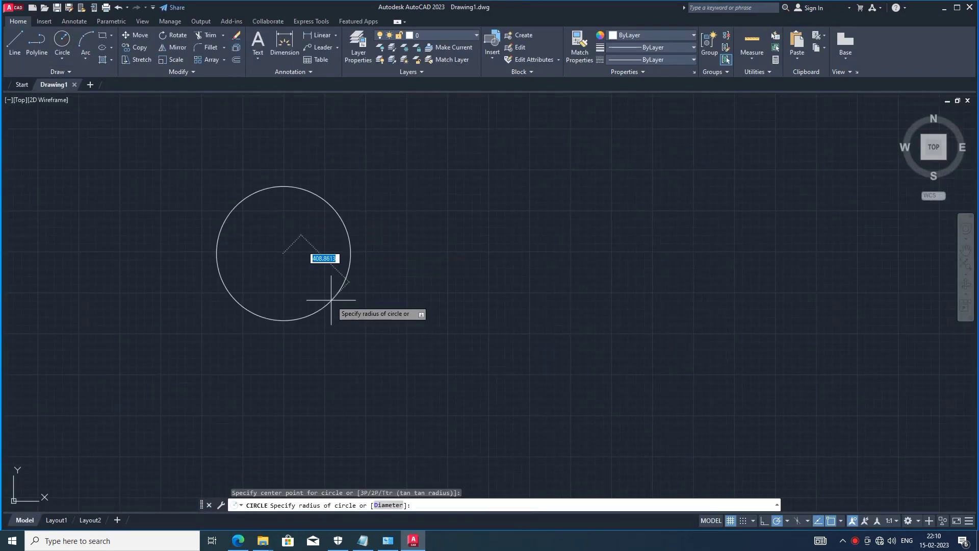
left_click(354, 255)
left_click(539, 256)
left_click(607, 312)
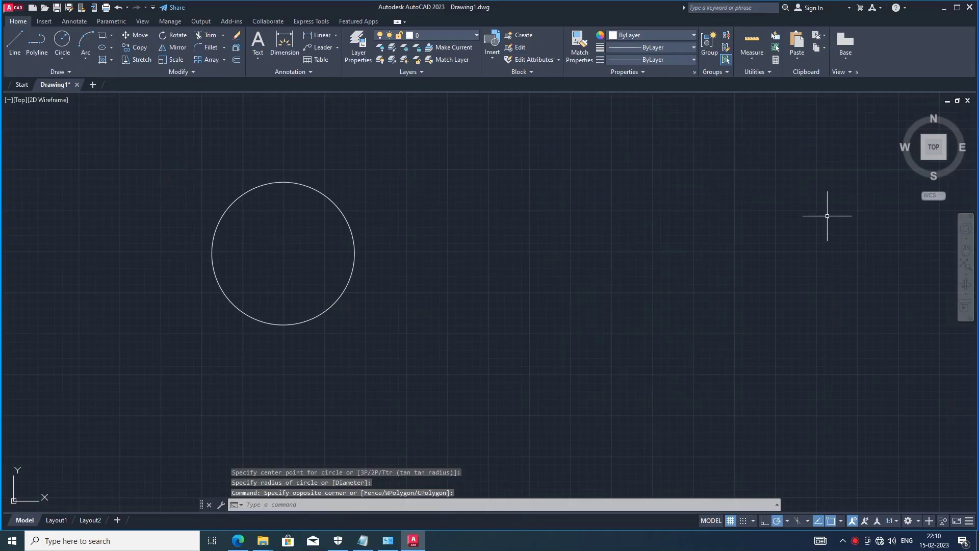
- Close AutoCAD 2023 without saving the changes to Drawing1.dwg
left_click(957, 7)
left_click(971, 6)
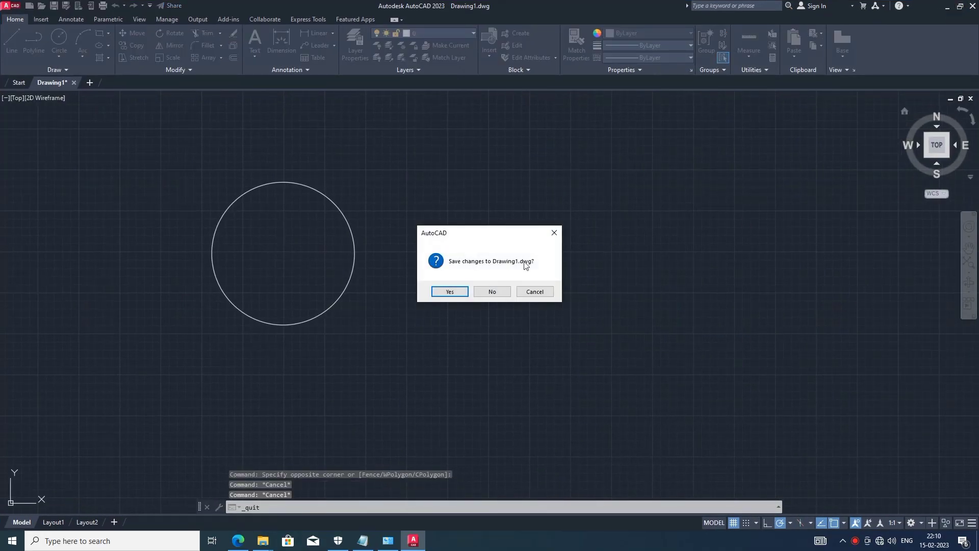
left_click(498, 289)
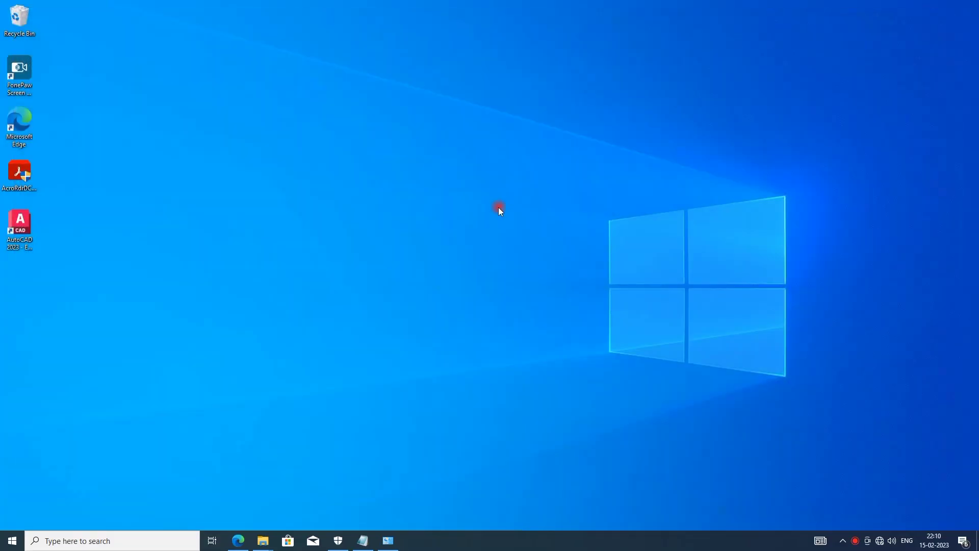
right_click(499, 209)
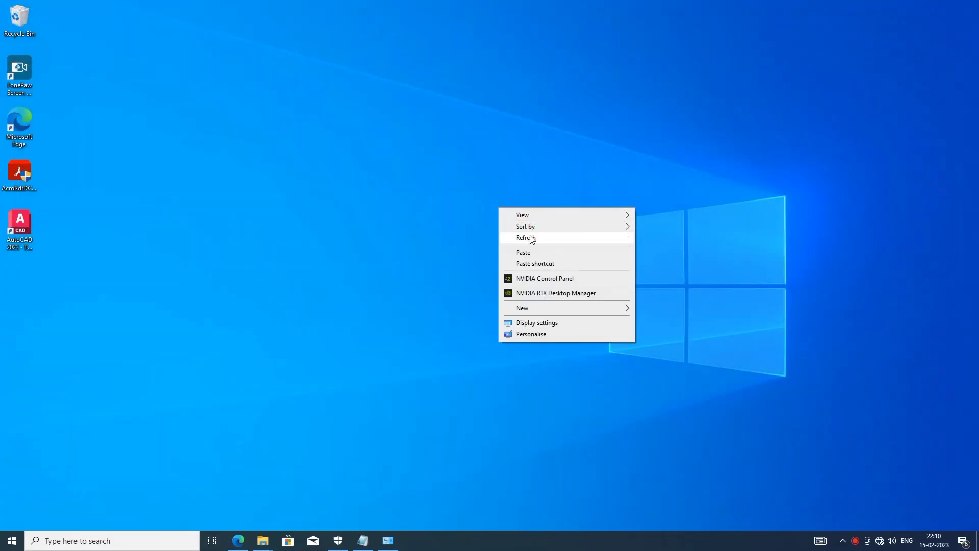
left_click(530, 236)
right_click(517, 322)
left_click(543, 352)
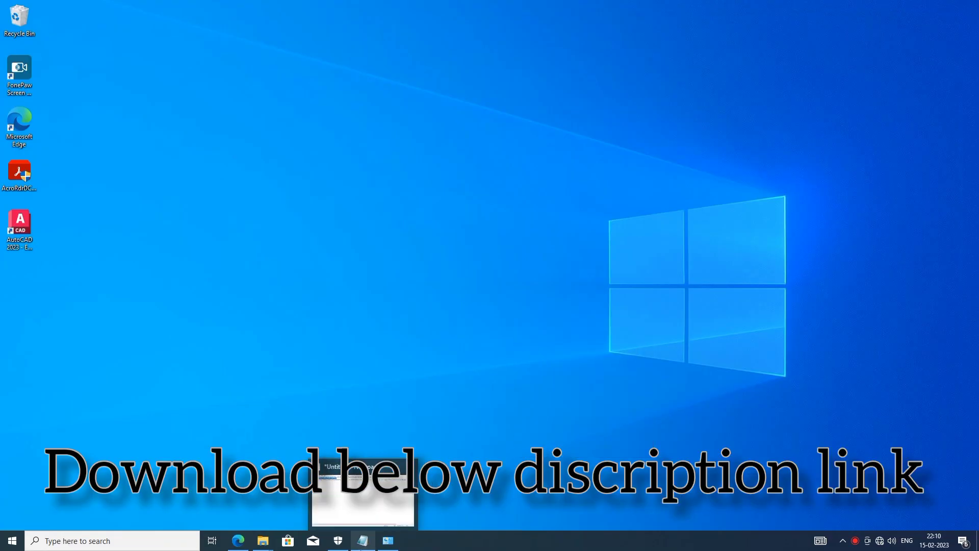
- Reopen the untitled Notepad document and move "put internet acess that time" onto its own line below "Just download"
left_click(363, 539)
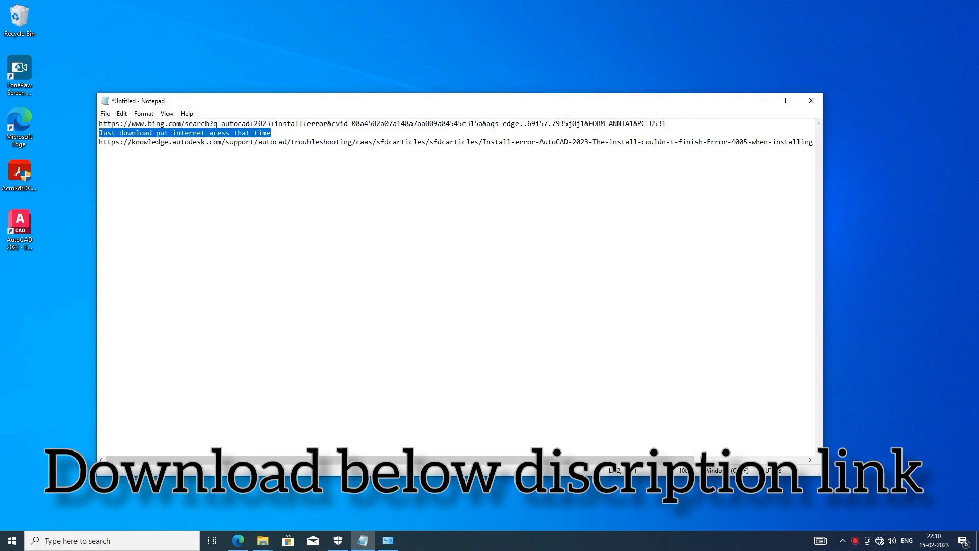
left_click(285, 132)
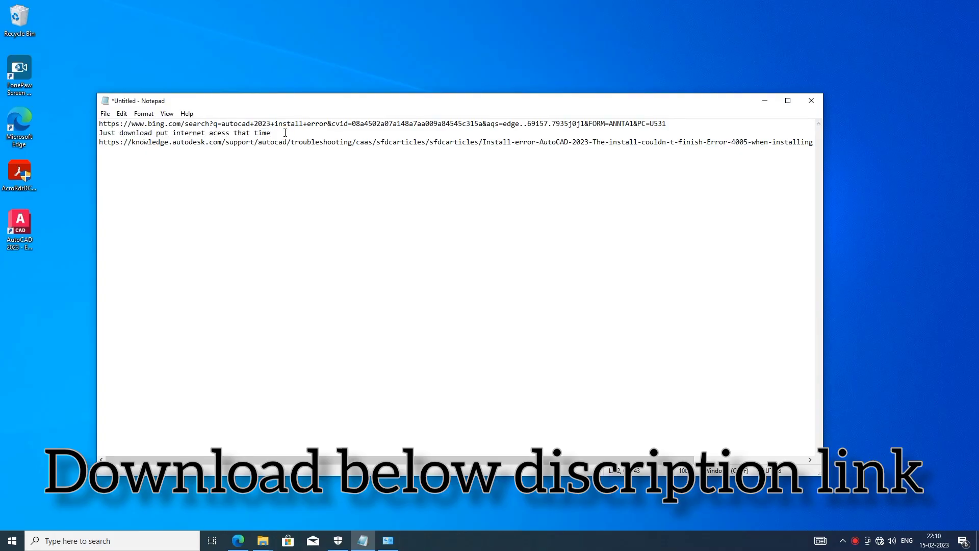
left_click(173, 133)
left_click(152, 132)
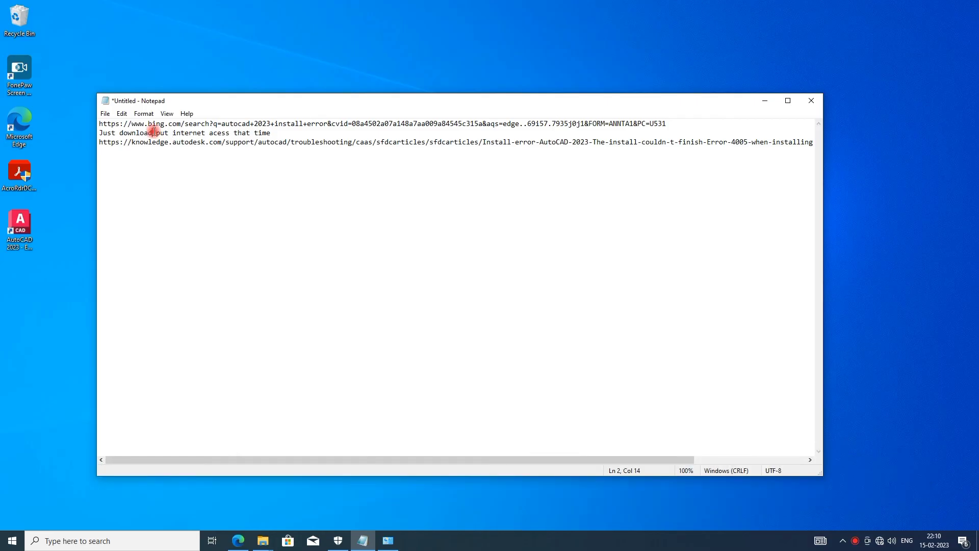
key("Return")
left_click(226, 143)
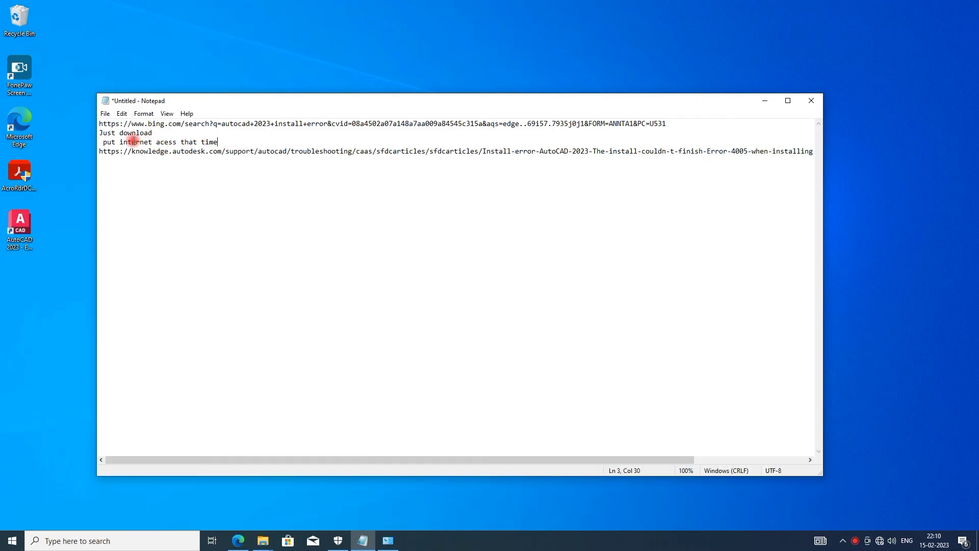